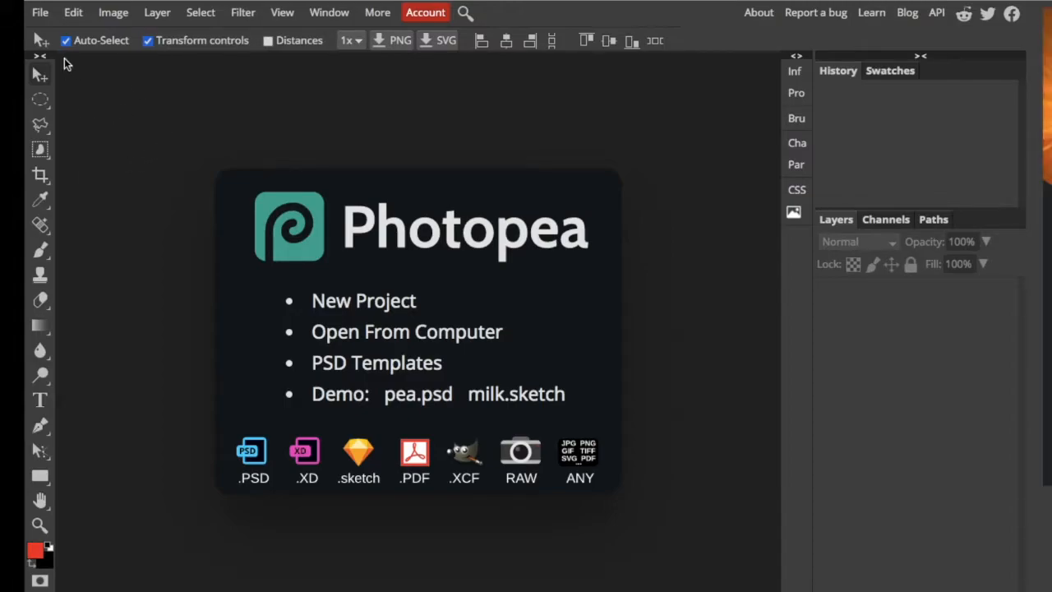
# Open the four print photos IMG_1866, IMG_1867, IMG_1868 and IMG_1869 from the Desktop
pyautogui.click(39, 12)
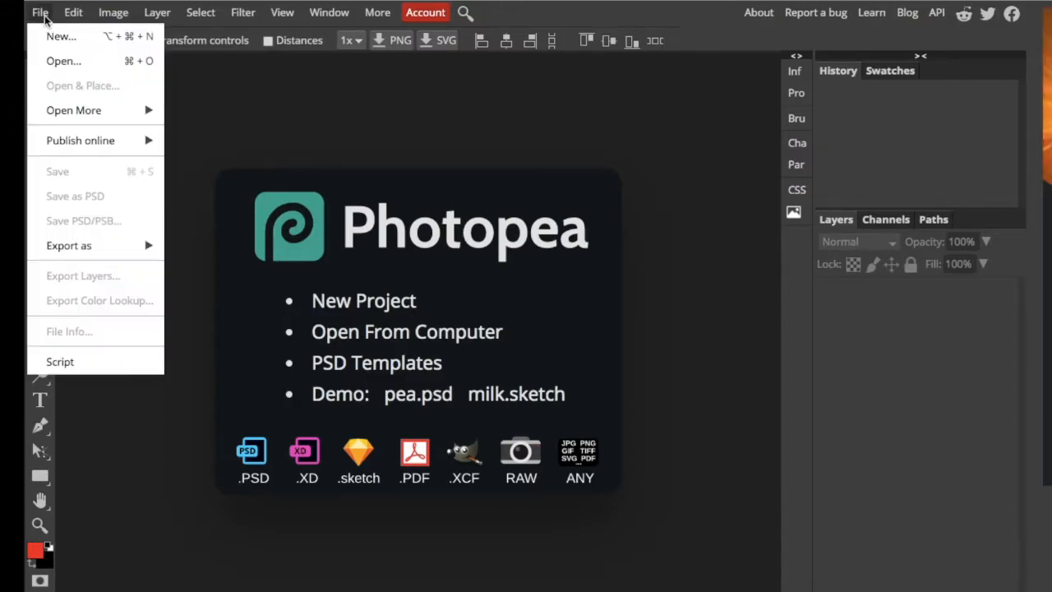
pyautogui.click(60, 60)
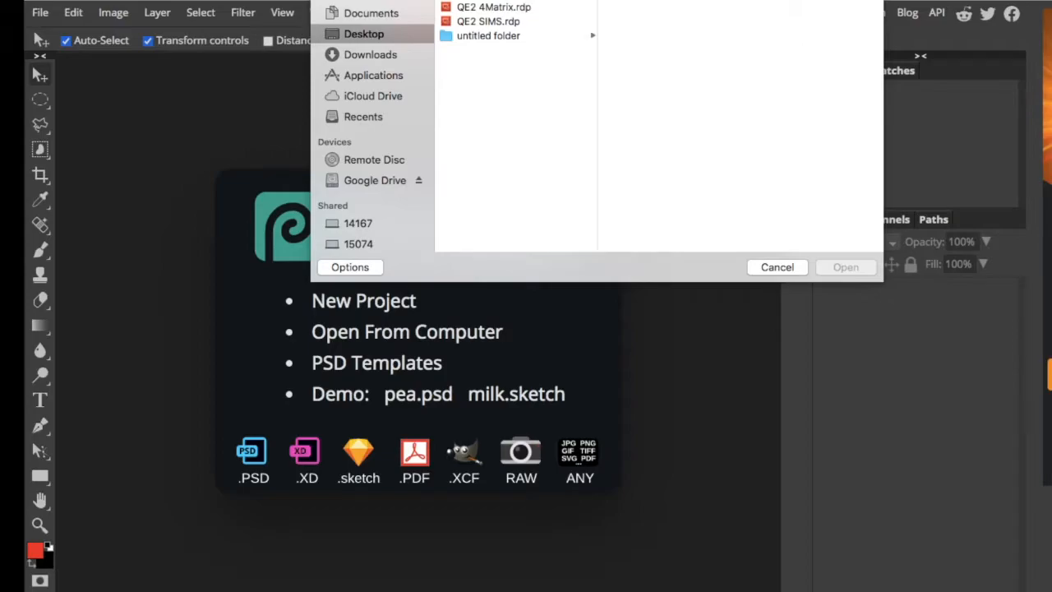
pyautogui.click(493, 1)
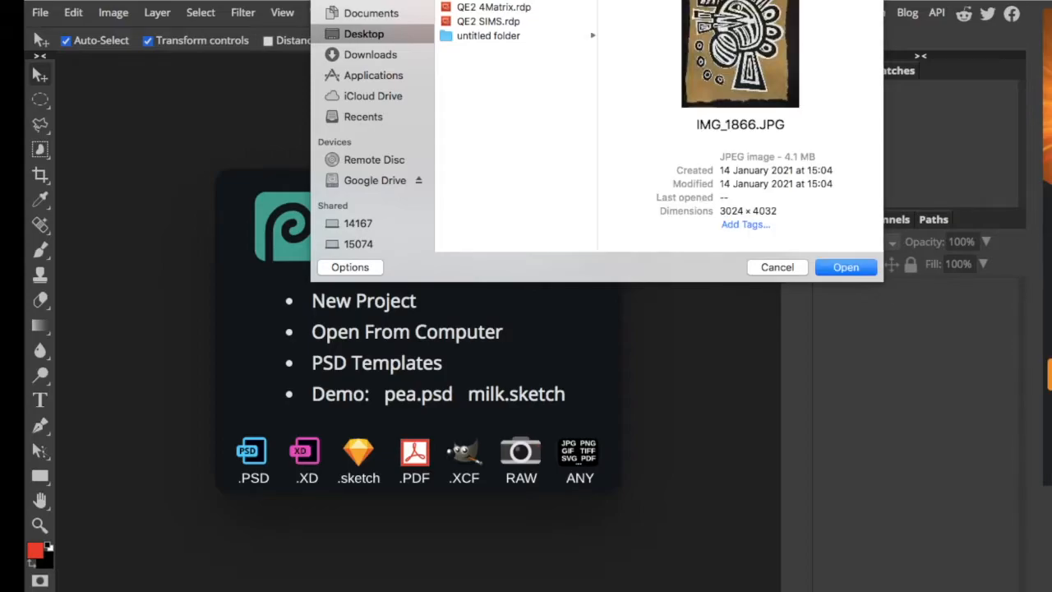
pyautogui.click(495, 0)
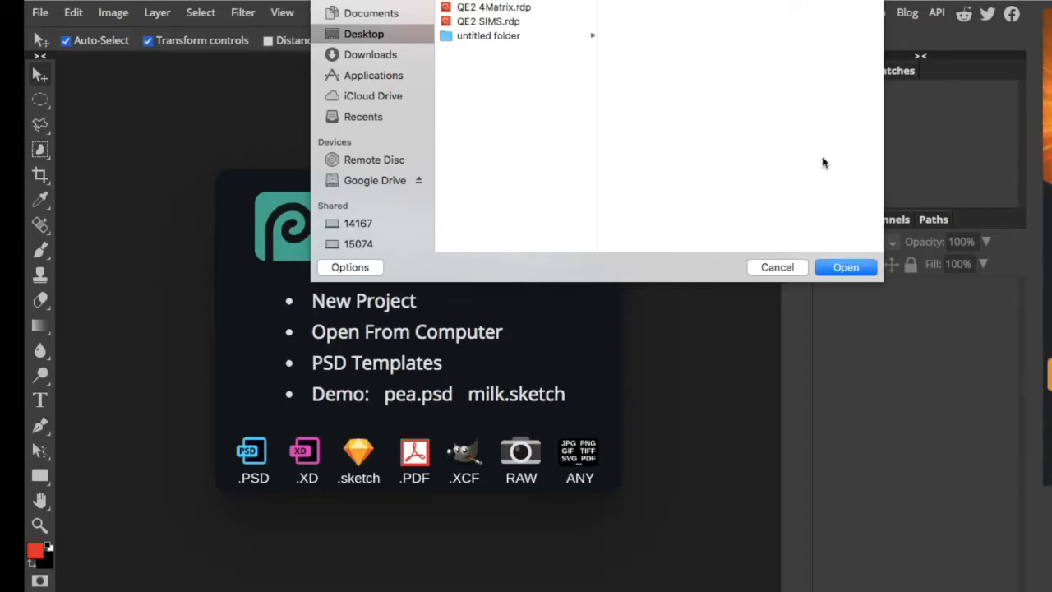
pyautogui.click(846, 267)
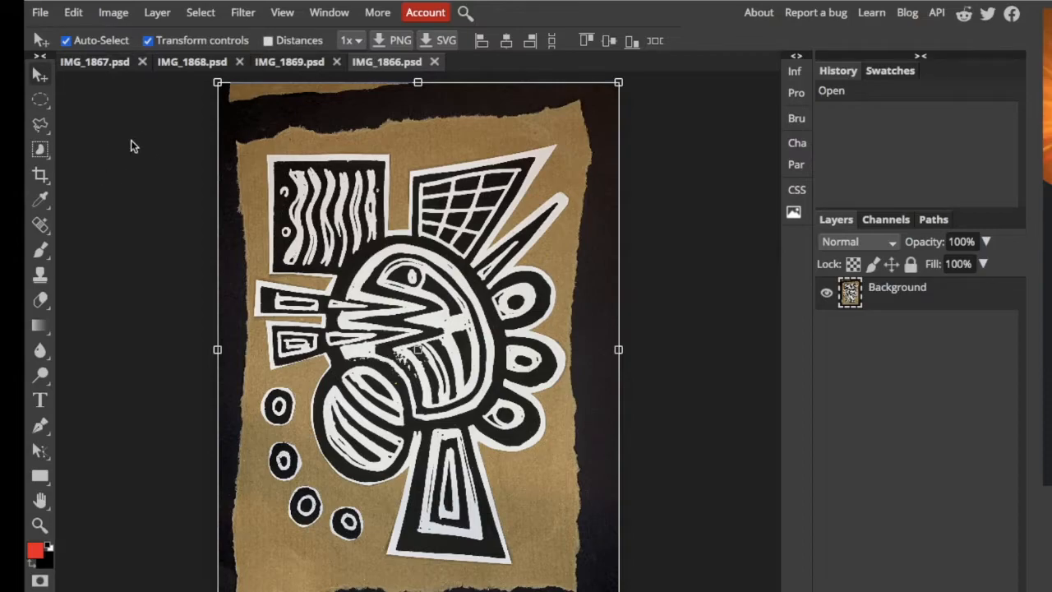
# Create a new project from the A4 print preset, 210 x 297 mm, with a white background
pyautogui.click(46, 15)
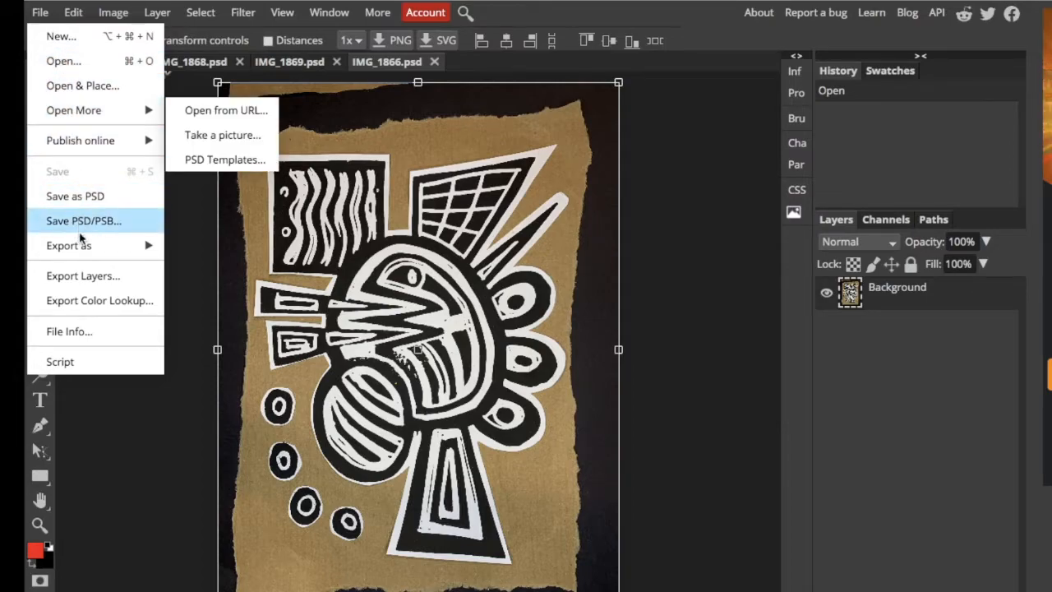
pyautogui.click(60, 37)
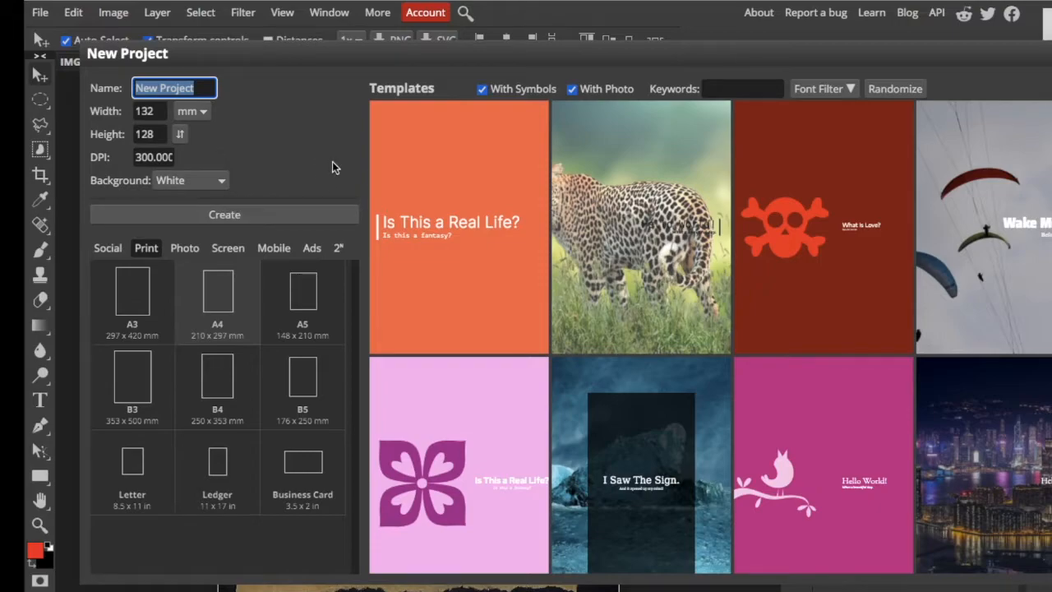
pyautogui.click(108, 247)
pyautogui.click(147, 247)
pyautogui.click(184, 248)
pyautogui.click(146, 248)
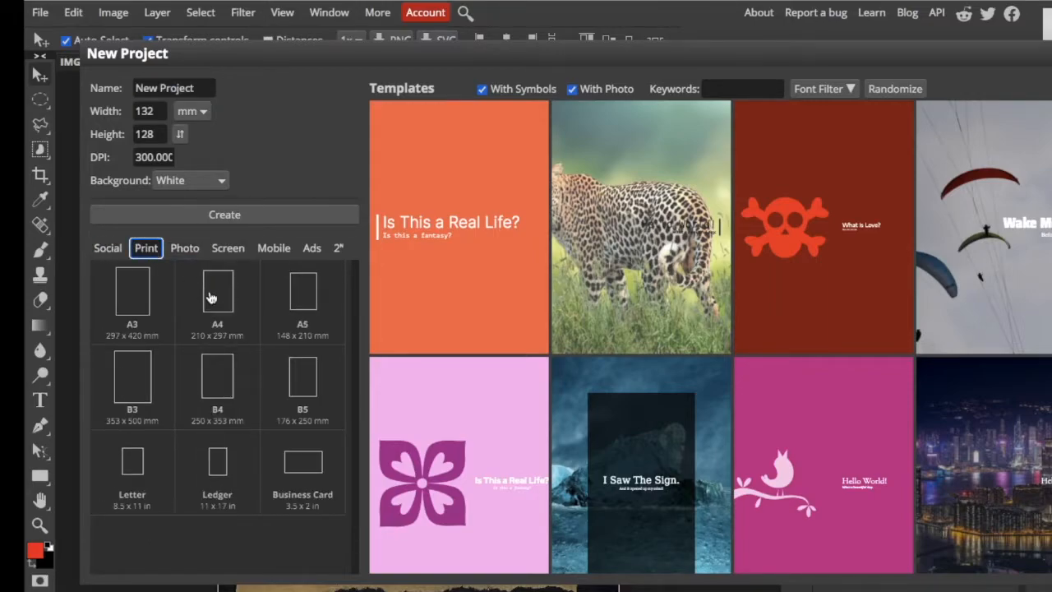
pyautogui.click(211, 298)
pyautogui.click(227, 215)
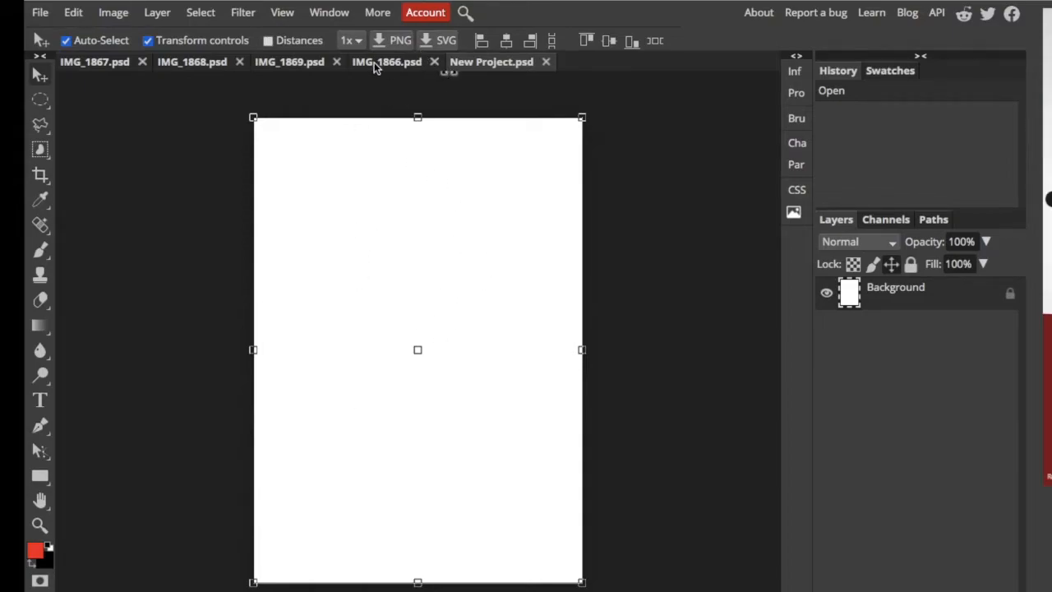
# In IMG_1867, make a rectangular selection around the black and yellow wavy-striped square of the print
pyautogui.click(114, 67)
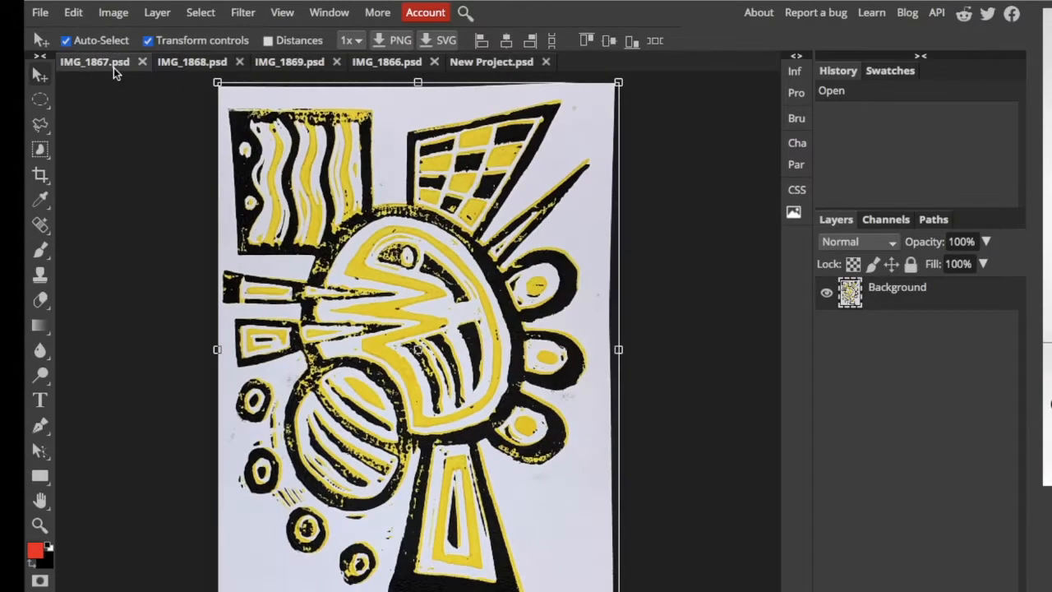
pyautogui.click(494, 63)
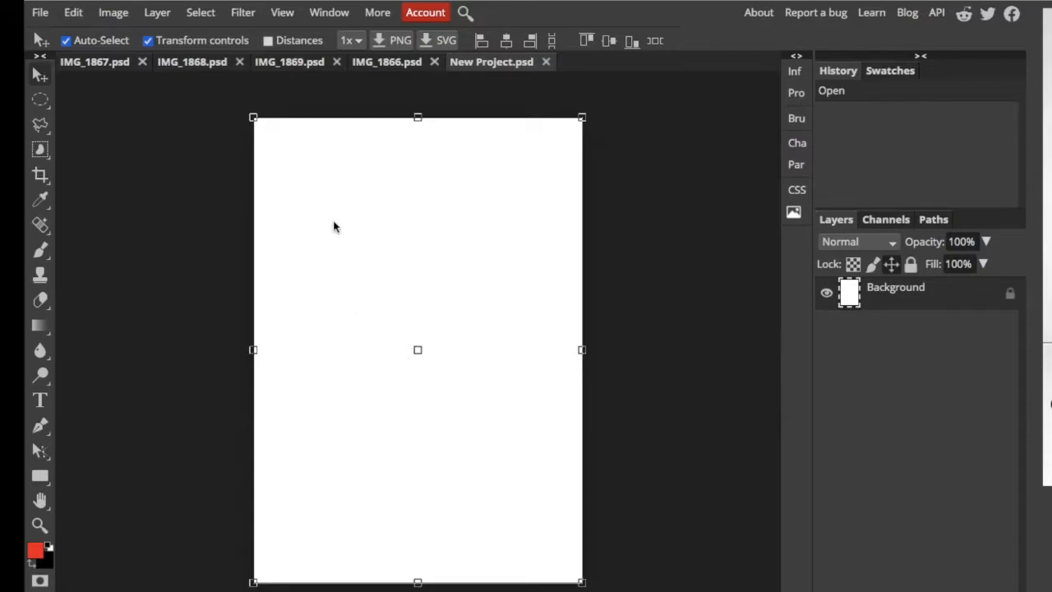
pyautogui.click(115, 65)
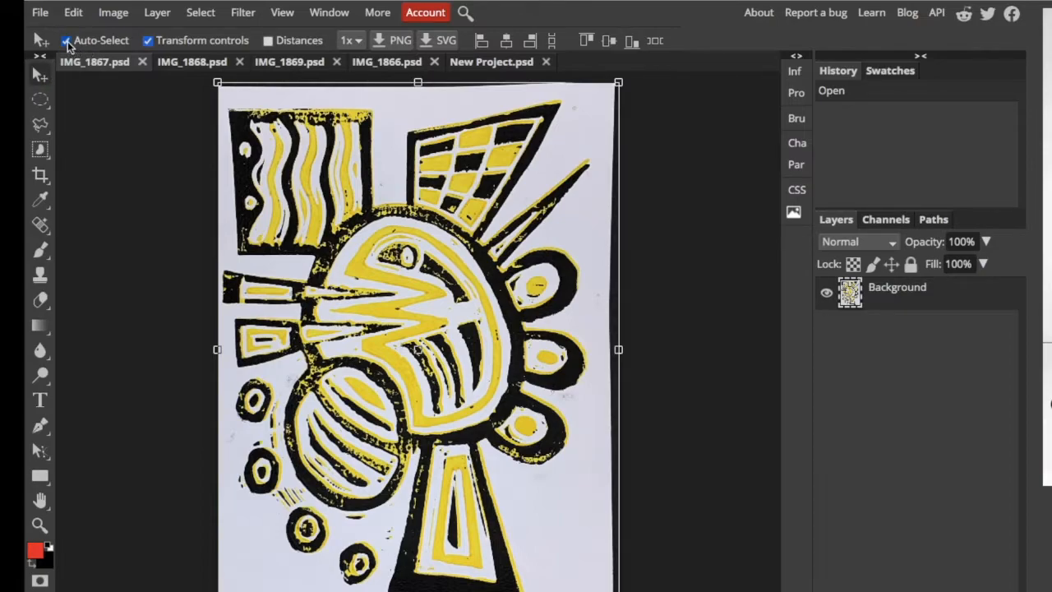
pyautogui.rightClick(40, 100)
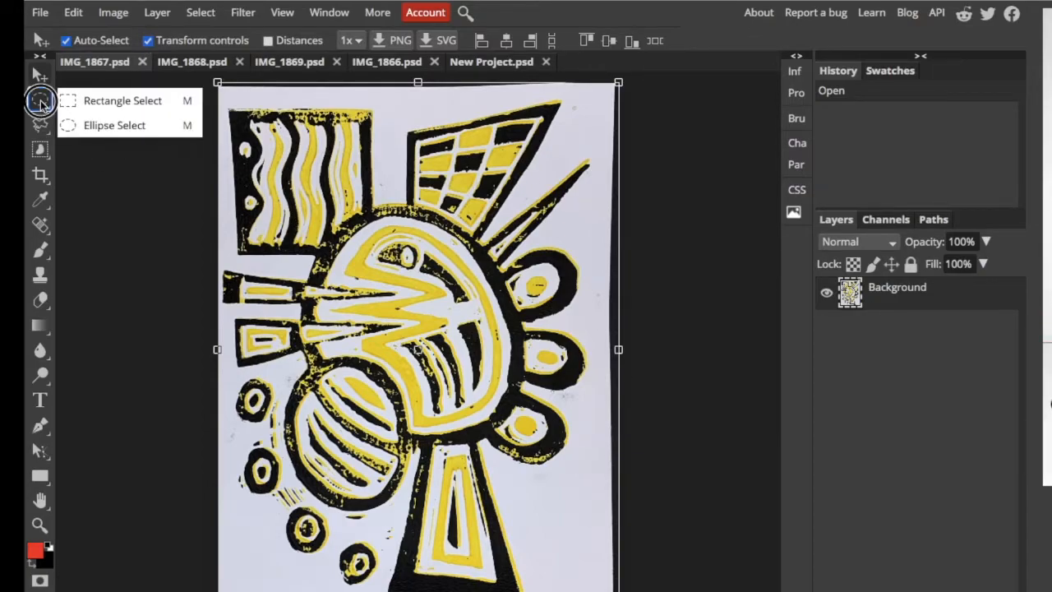
pyautogui.click(83, 106)
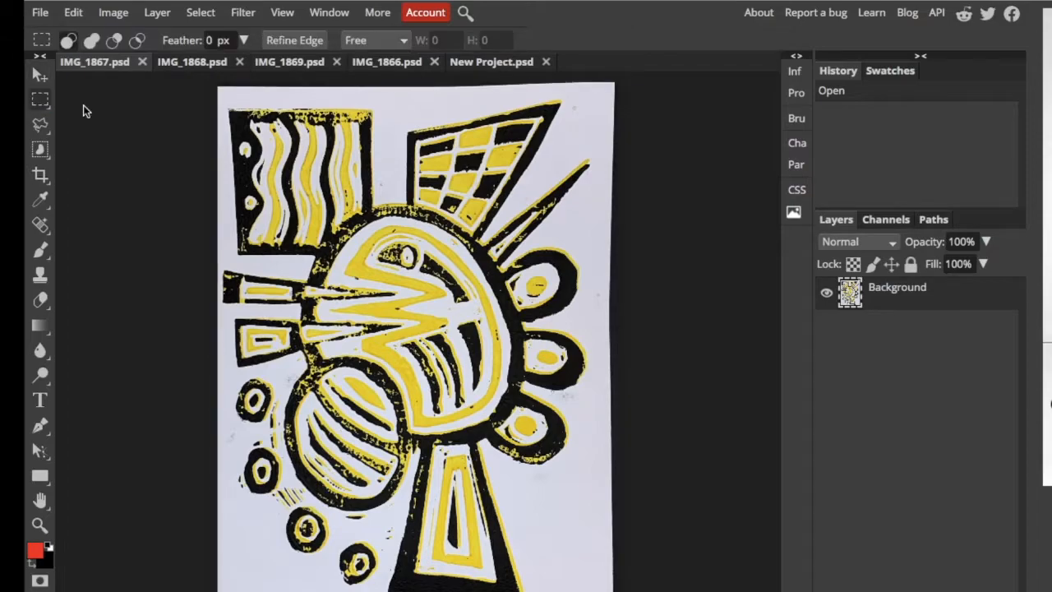
pyautogui.rightClick(41, 101)
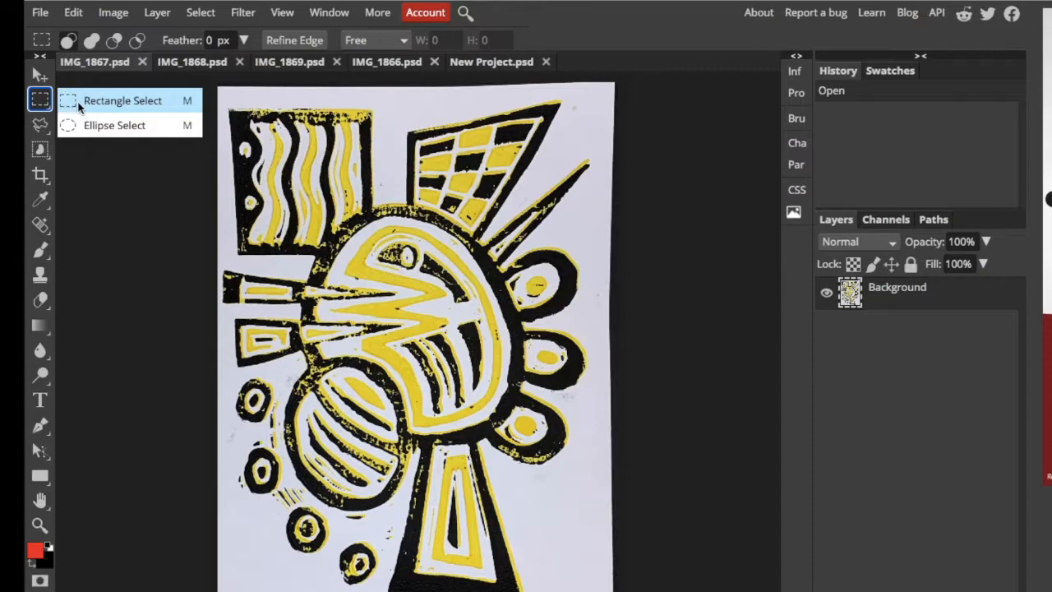
pyautogui.click(78, 103)
pyautogui.moveTo(230, 111); pyautogui.dragTo(369, 252)
pyautogui.click(398, 99)
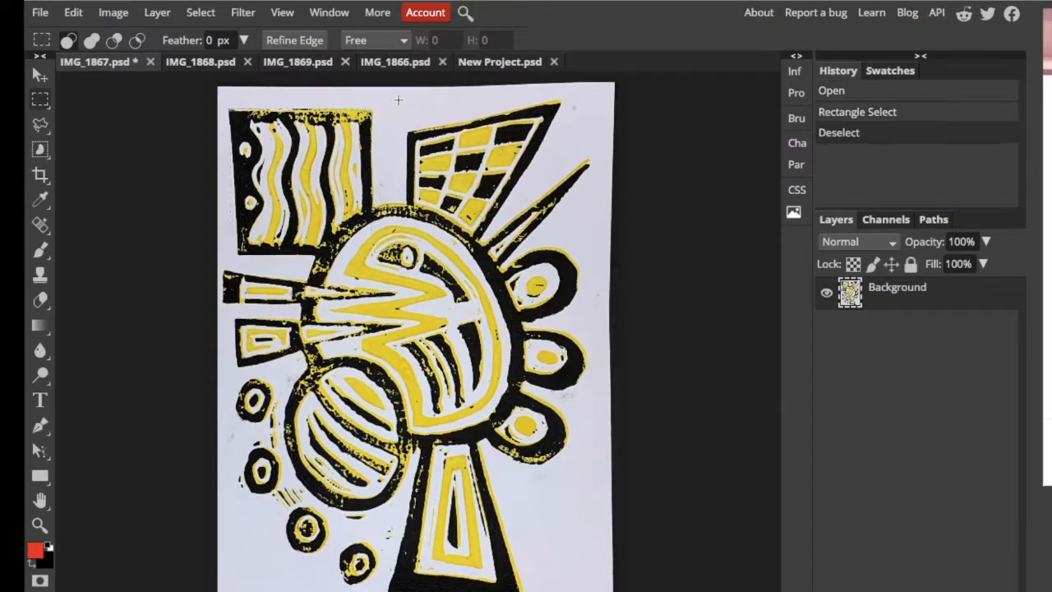
pyautogui.moveTo(238, 249); pyautogui.dragTo(368, 109)
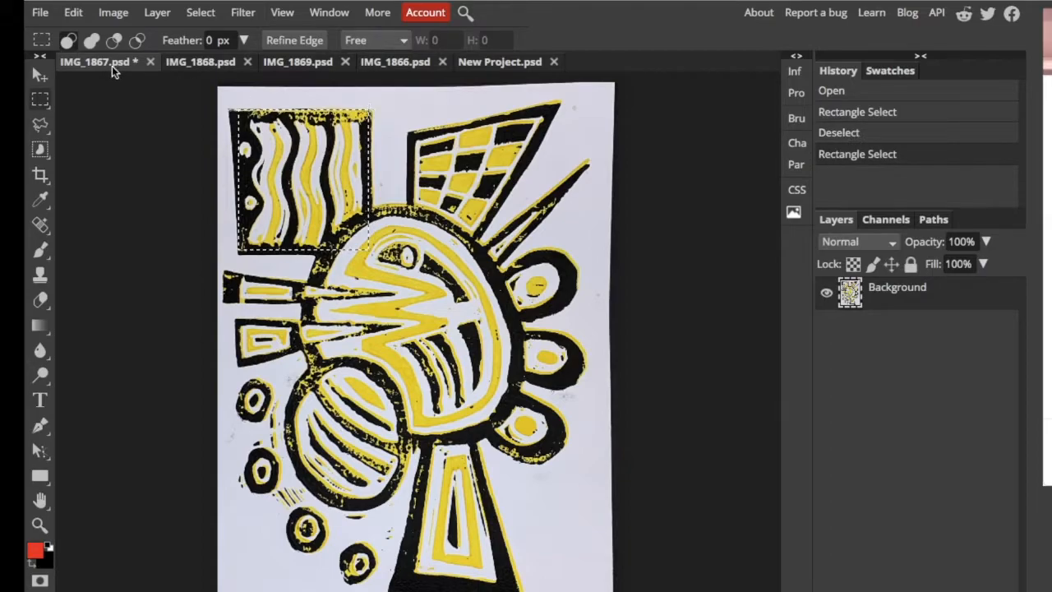
# Copy the selected wavy-striped square and paste it into the New Project document
pyautogui.click(76, 15)
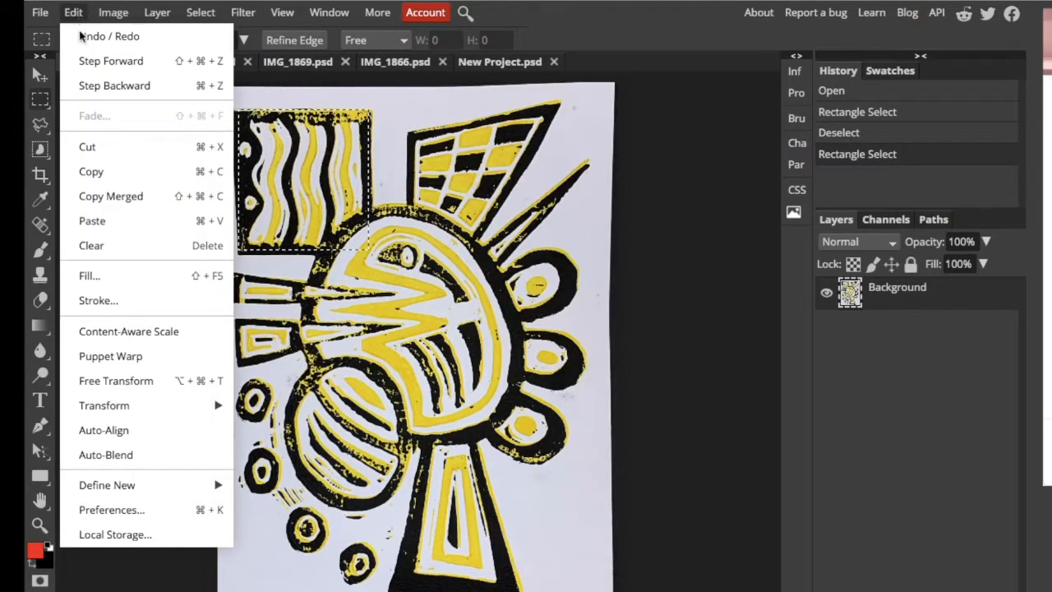
pyautogui.click(93, 172)
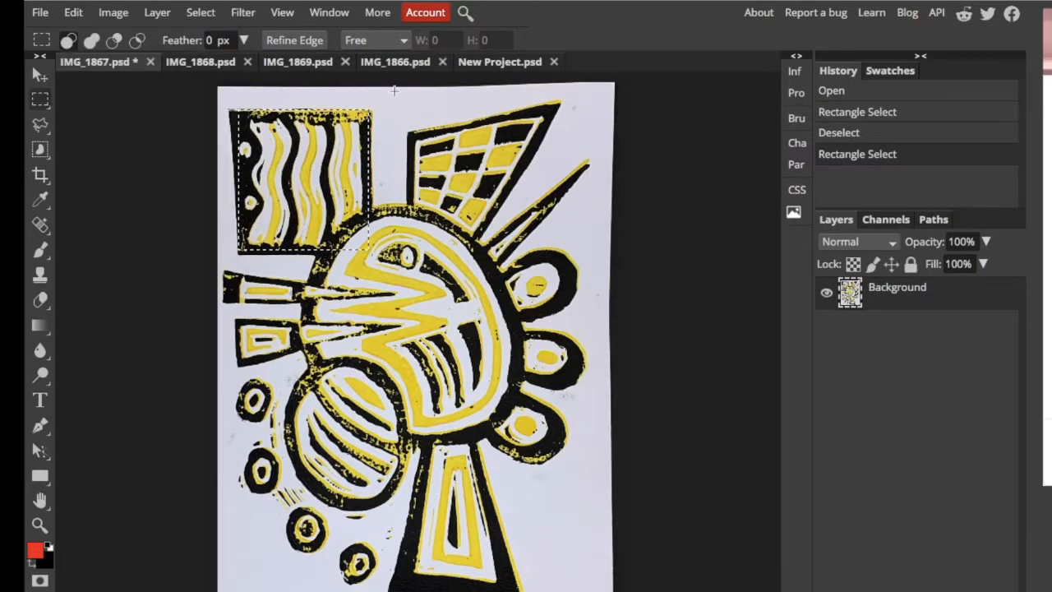
pyautogui.click(505, 66)
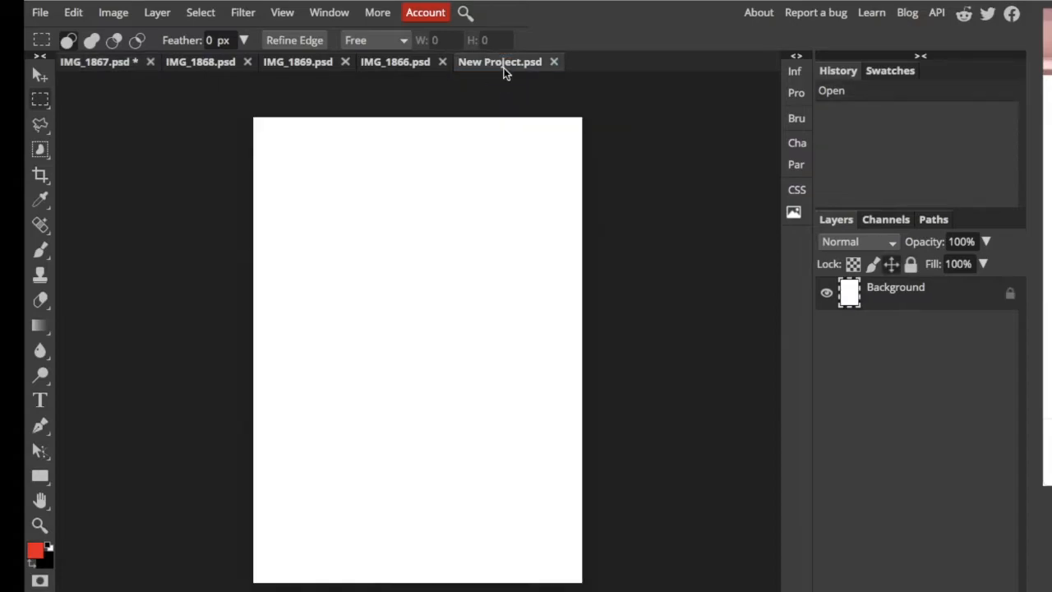
pyautogui.click(73, 14)
pyautogui.click(87, 220)
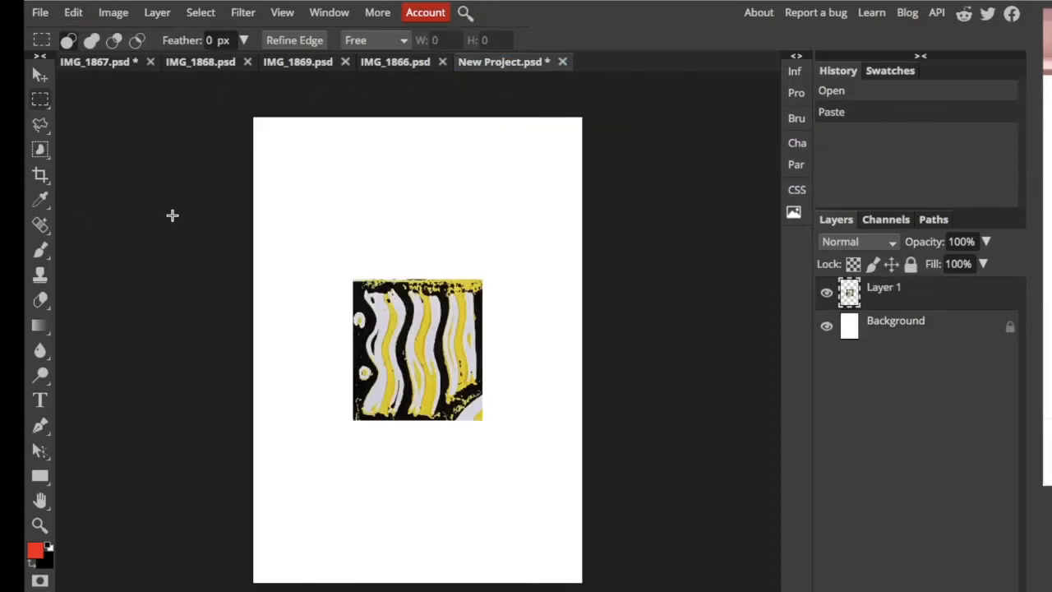
# Move the pasted striped square into the upper half of the page, slightly left of centre
pyautogui.click(37, 72)
pyautogui.moveTo(399, 317); pyautogui.dragTo(432, 199)
pyautogui.click(40, 72)
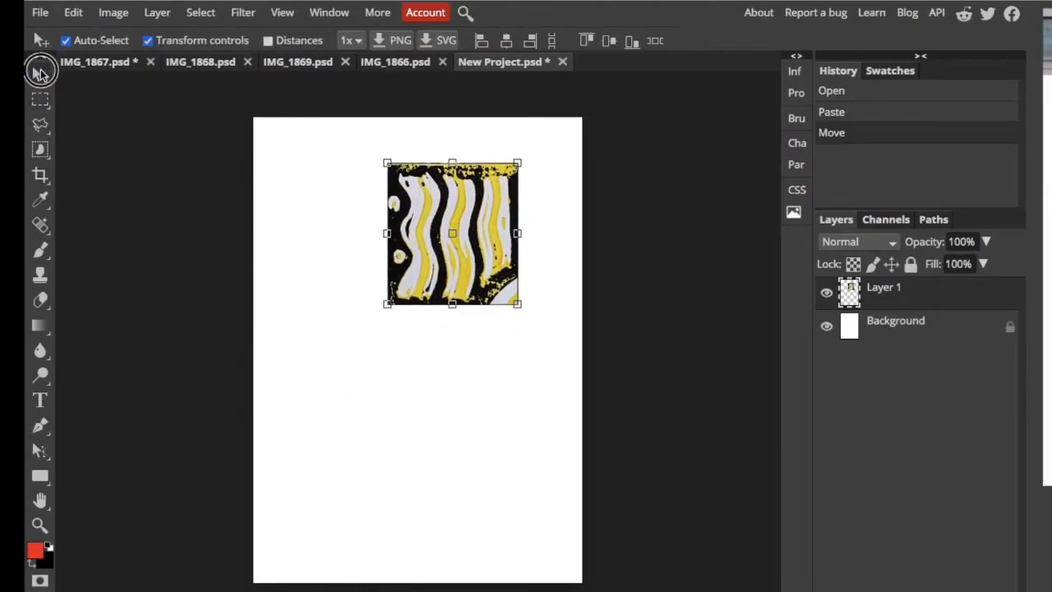
pyautogui.moveTo(413, 197); pyautogui.dragTo(359, 248)
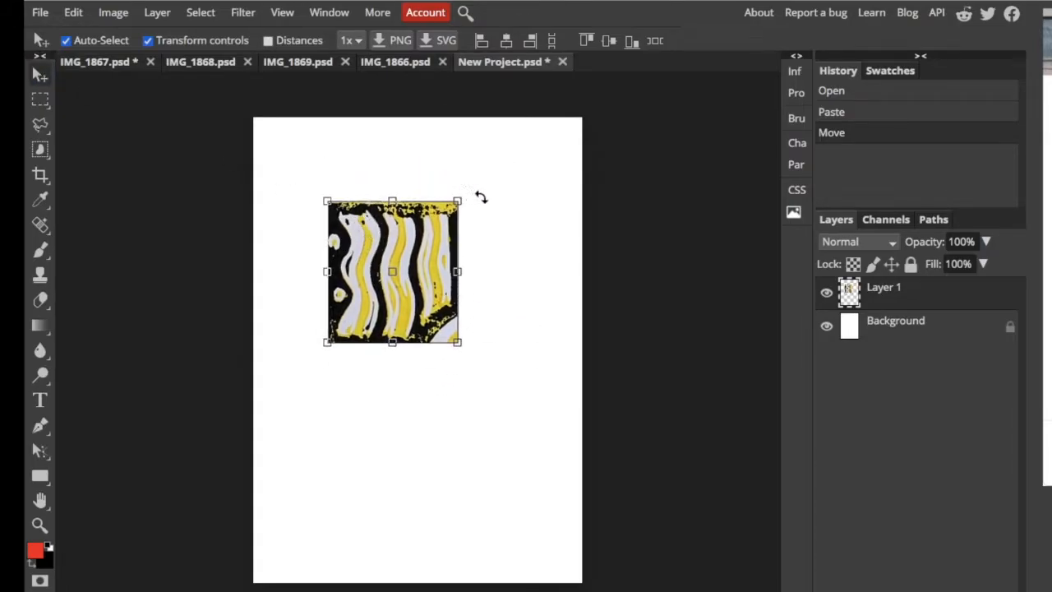
# Rotate the striped square clockwise into a tilted position, shift it slightly up, and enlarge it to about 106%
pyautogui.moveTo(467, 190); pyautogui.dragTo(514, 238)
pyautogui.moveTo(426, 263); pyautogui.dragTo(422, 238)
pyautogui.press('Return')
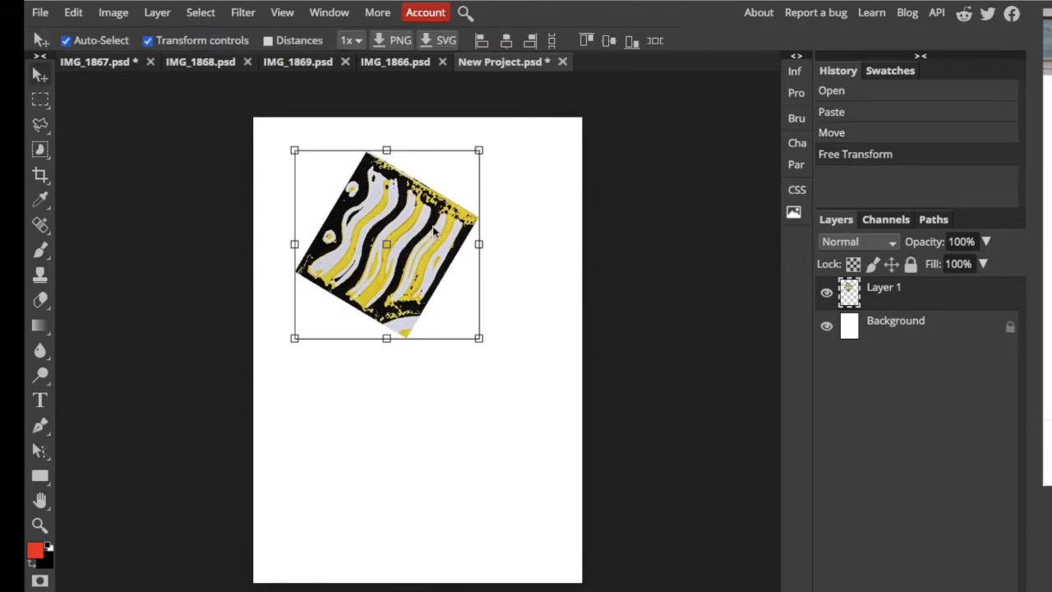
pyautogui.moveTo(480, 339); pyautogui.dragTo(490, 378)
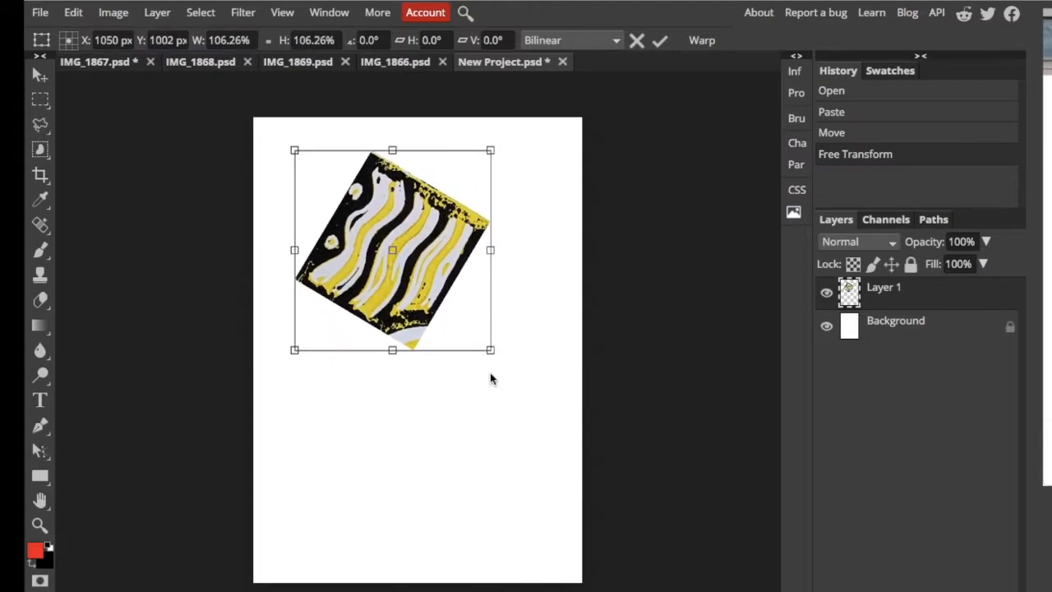
pyautogui.press('Return')
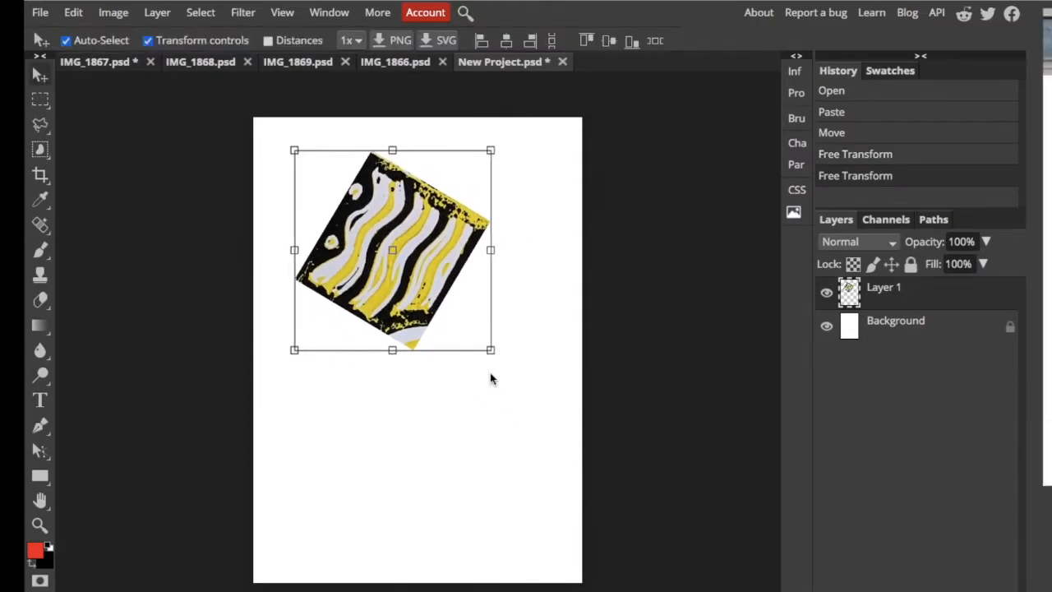
# In IMG_1868, make an elliptical selection around the green and red striped oval and nudge the selection slightly up
pyautogui.click(215, 64)
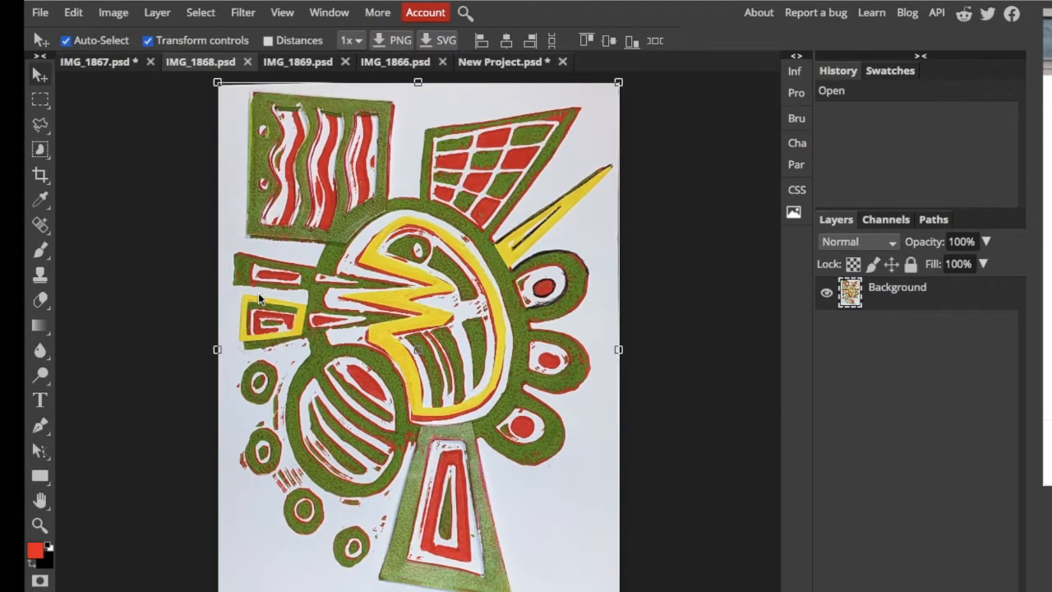
pyautogui.moveTo(40, 101); pyautogui.dragTo(83, 124)
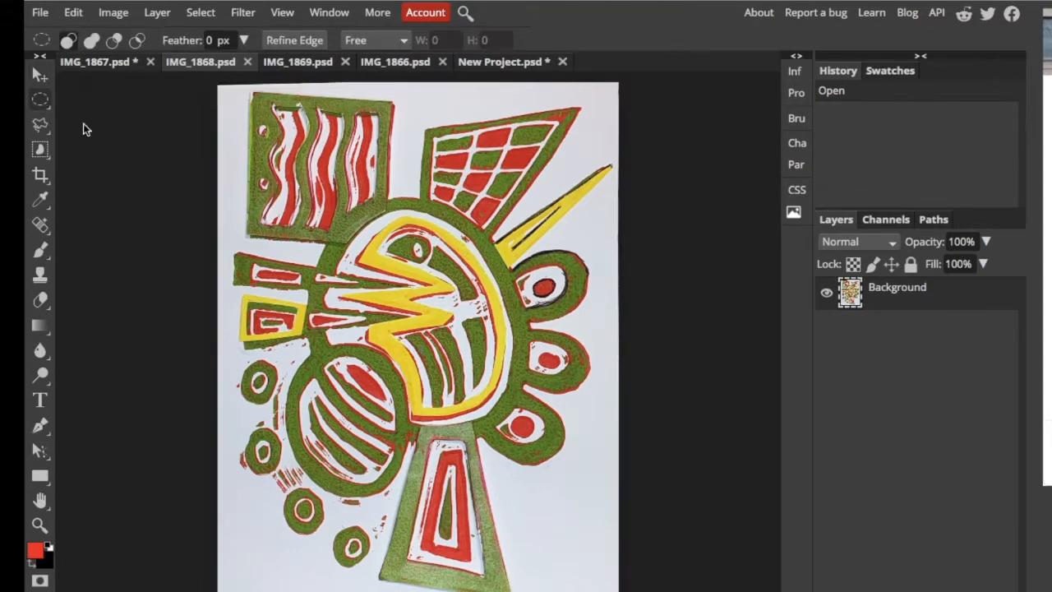
pyautogui.moveTo(289, 345); pyautogui.dragTo(445, 486)
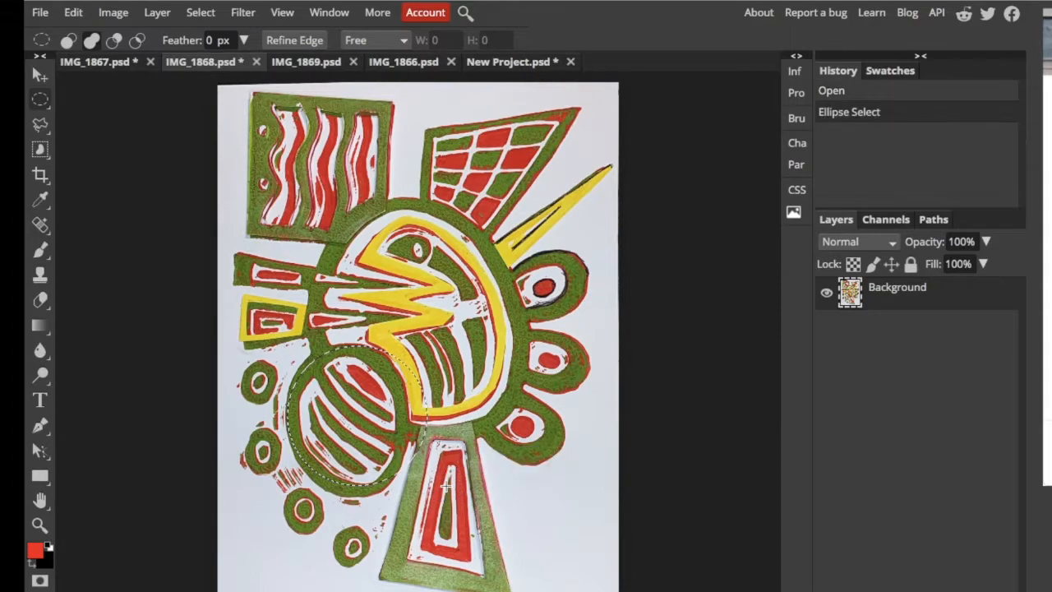
pyautogui.moveTo(396, 446); pyautogui.dragTo(394, 440)
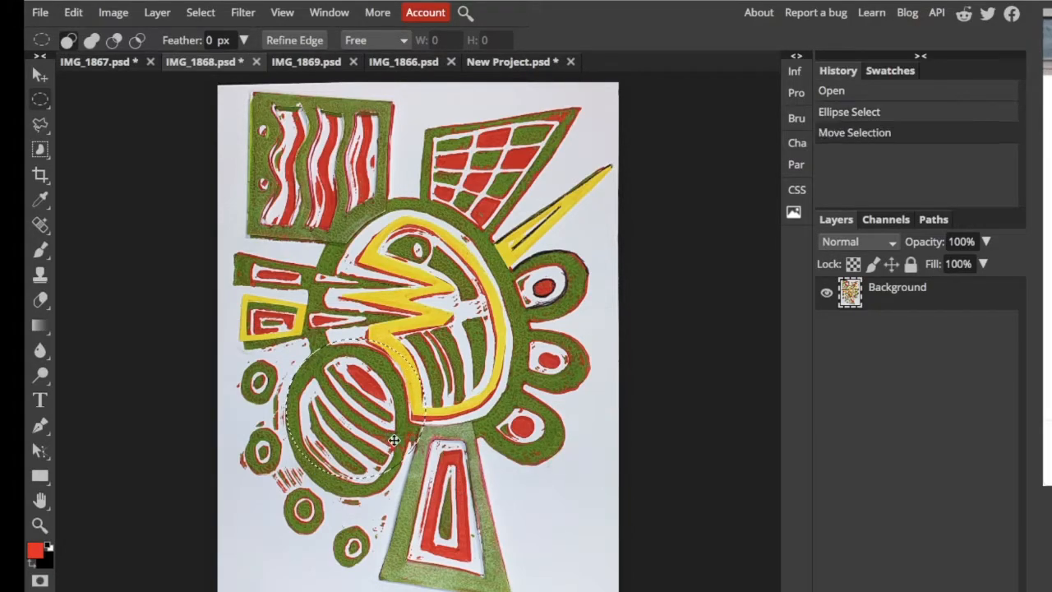
# Copy the selected green and red oval and paste it into the New Project document
pyautogui.click(73, 12)
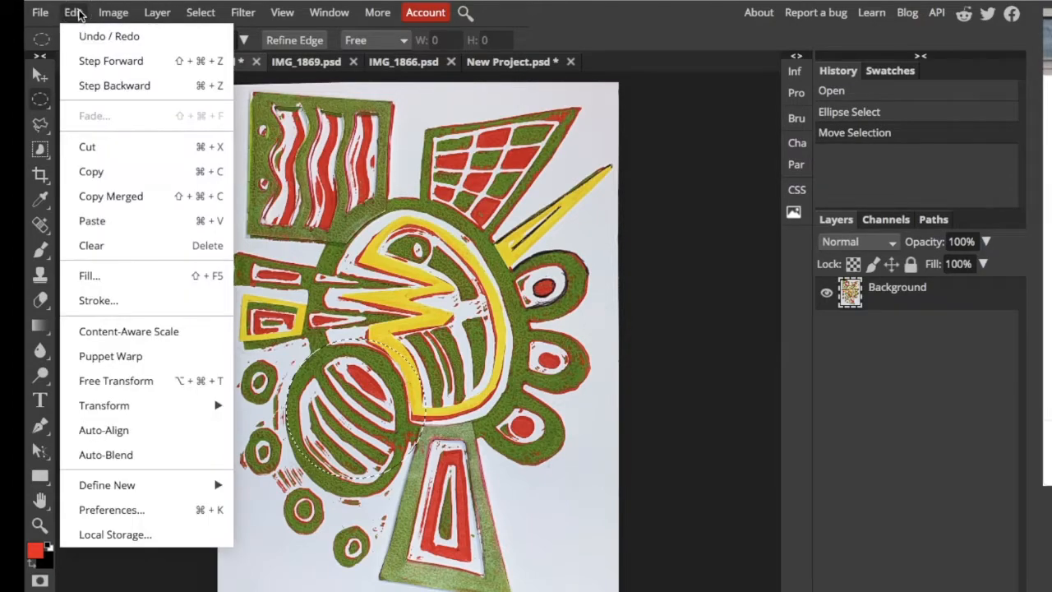
pyautogui.click(102, 170)
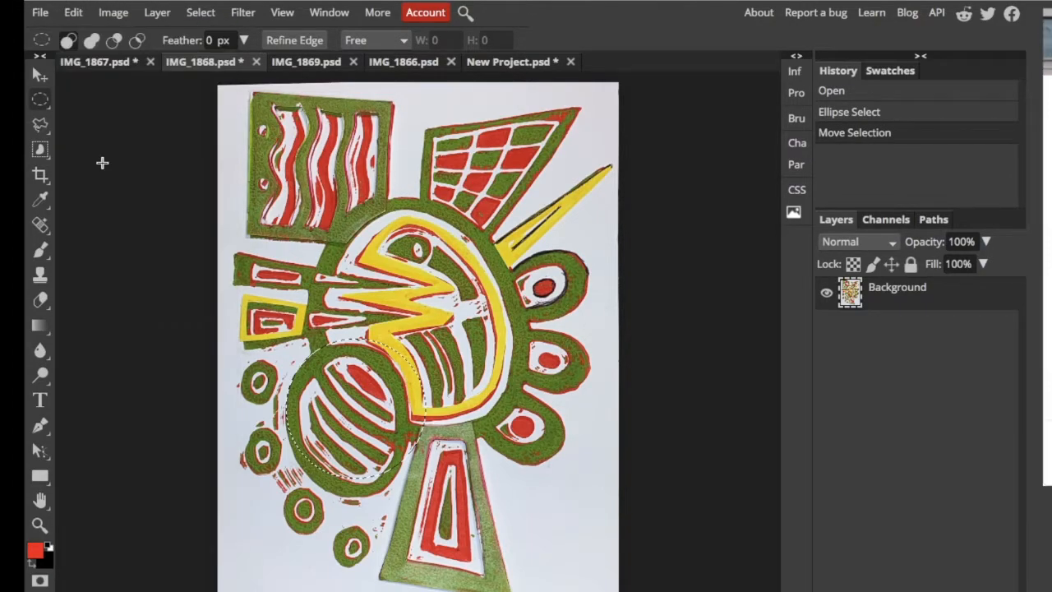
pyautogui.click(494, 65)
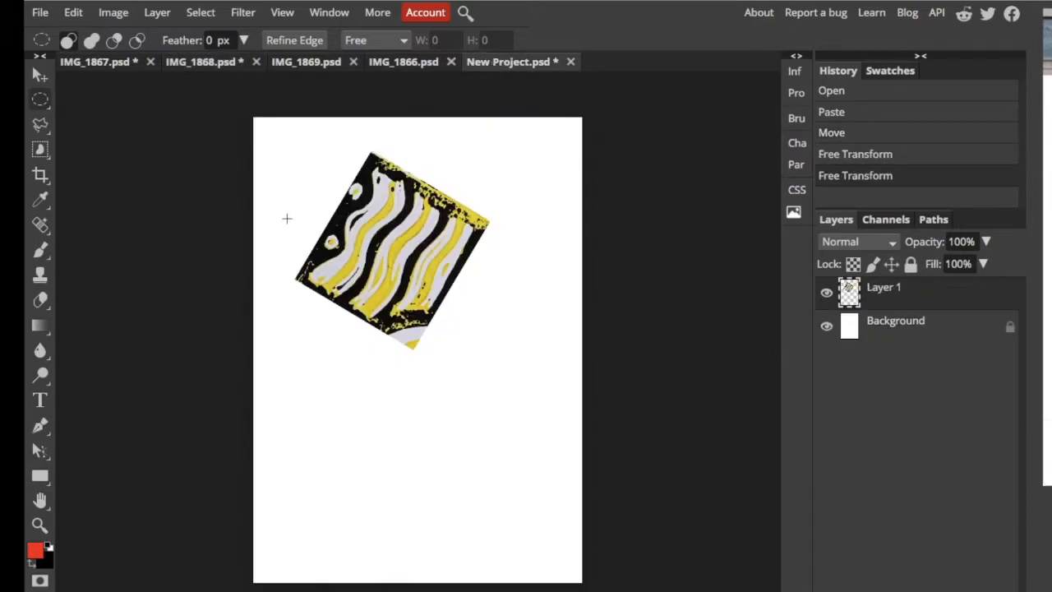
pyautogui.click(73, 12)
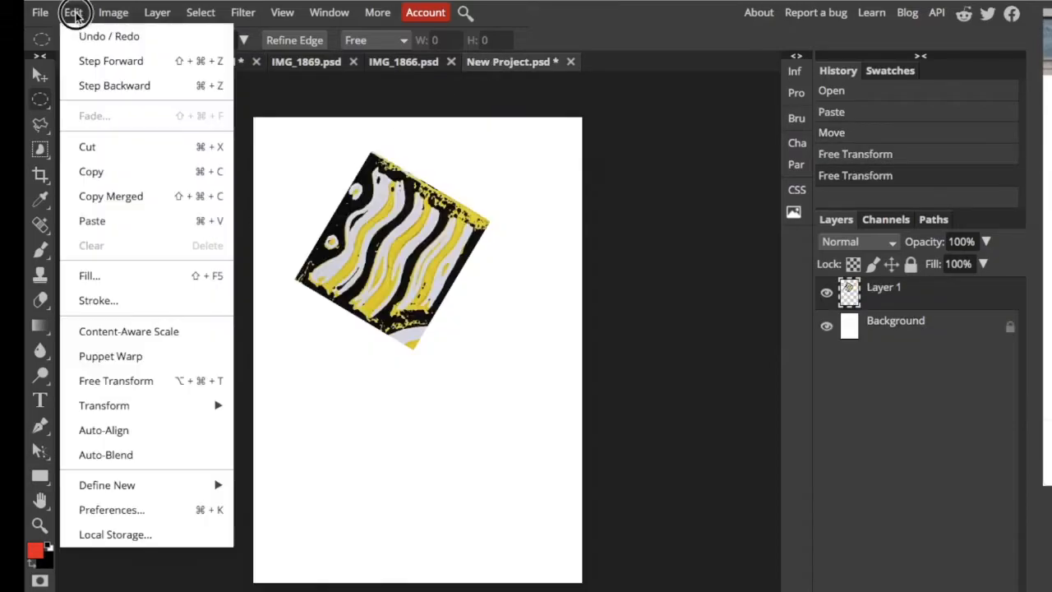
pyautogui.click(99, 220)
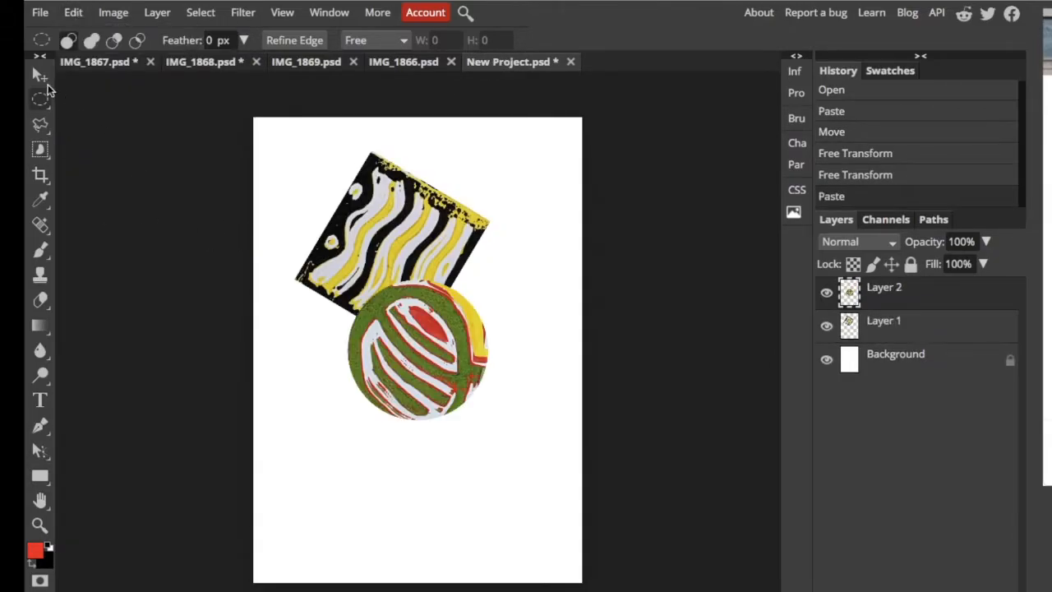
# Enlarge the pasted green and red circle to about 159%, centre it below the striped square, and move its layer beneath the square's layer
pyautogui.click(40, 75)
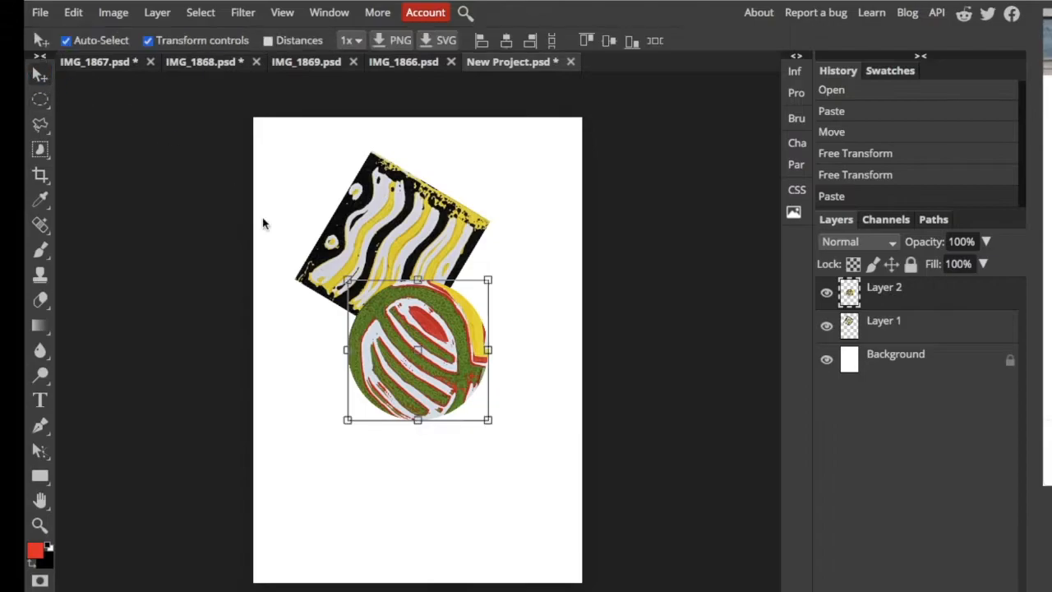
pyautogui.click(488, 420)
pyautogui.moveTo(488, 420); pyautogui.dragTo(569, 514)
pyautogui.moveTo(511, 454); pyautogui.dragTo(478, 447)
pyautogui.moveTo(476, 446); pyautogui.dragTo(477, 449)
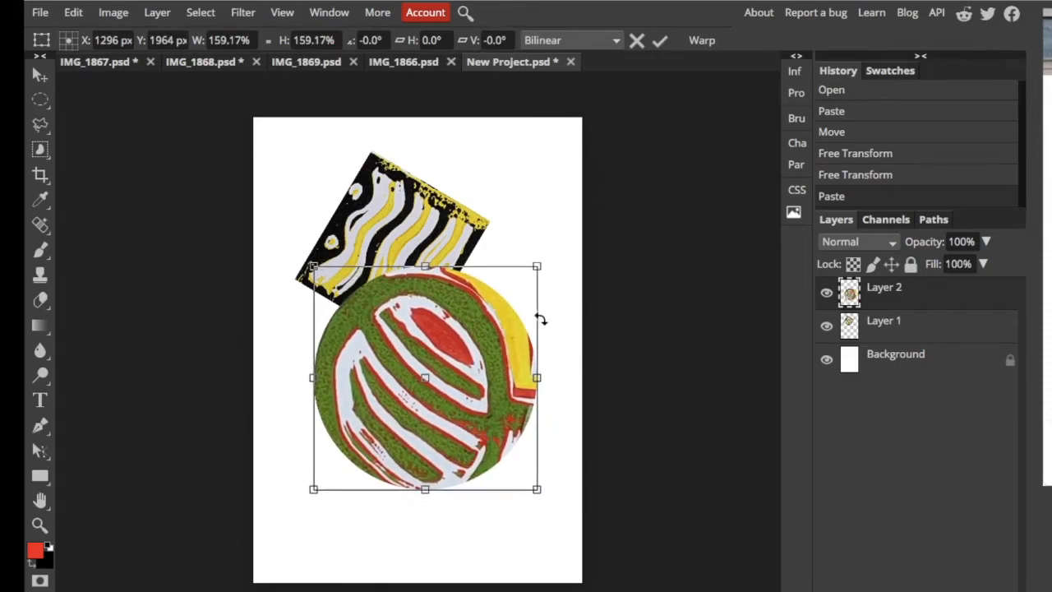
pyautogui.press('Return')
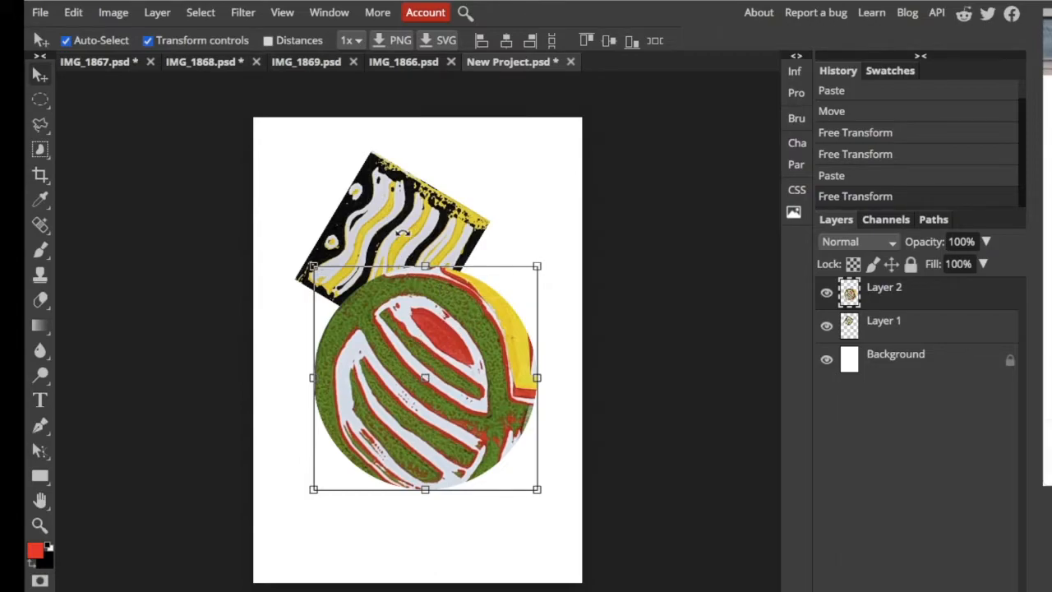
pyautogui.moveTo(924, 300); pyautogui.dragTo(924, 341)
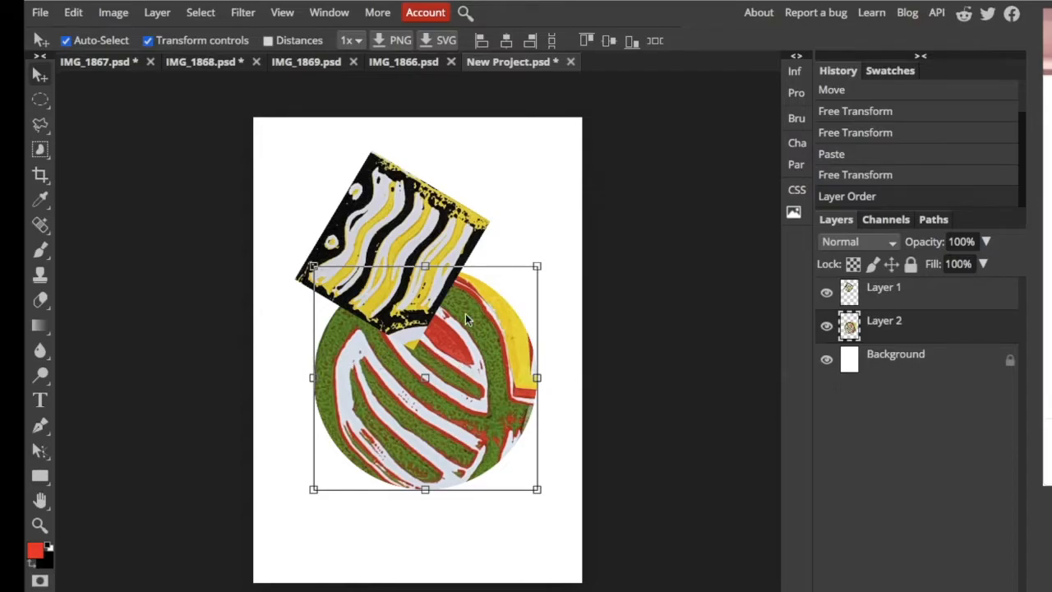
# In IMG_1869, outline the green and black checkered shape with the Polygonal Lasso and copy it
pyautogui.click(187, 63)
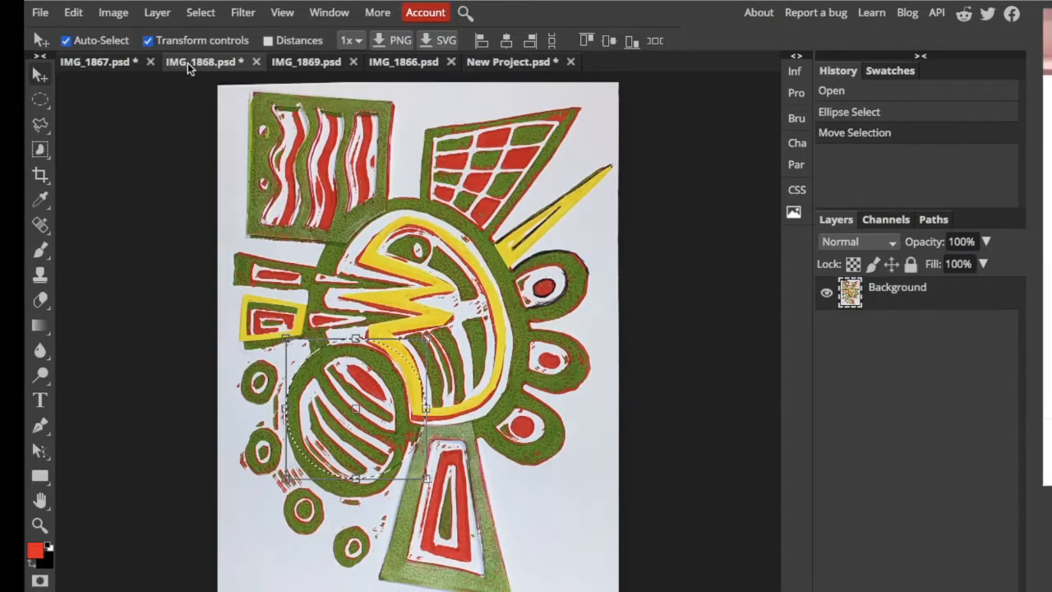
pyautogui.click(294, 61)
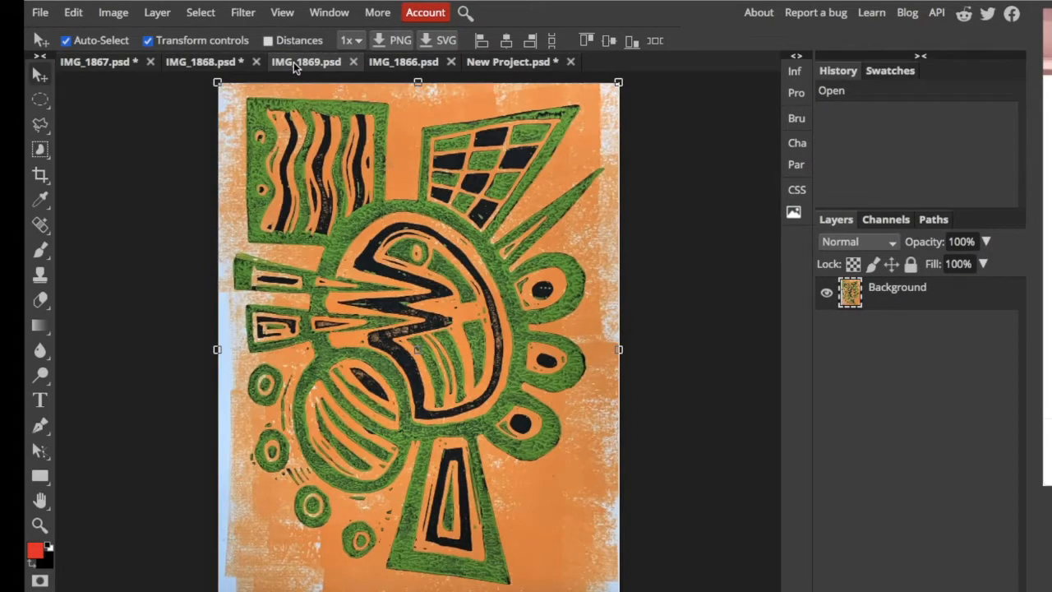
pyautogui.click(43, 128)
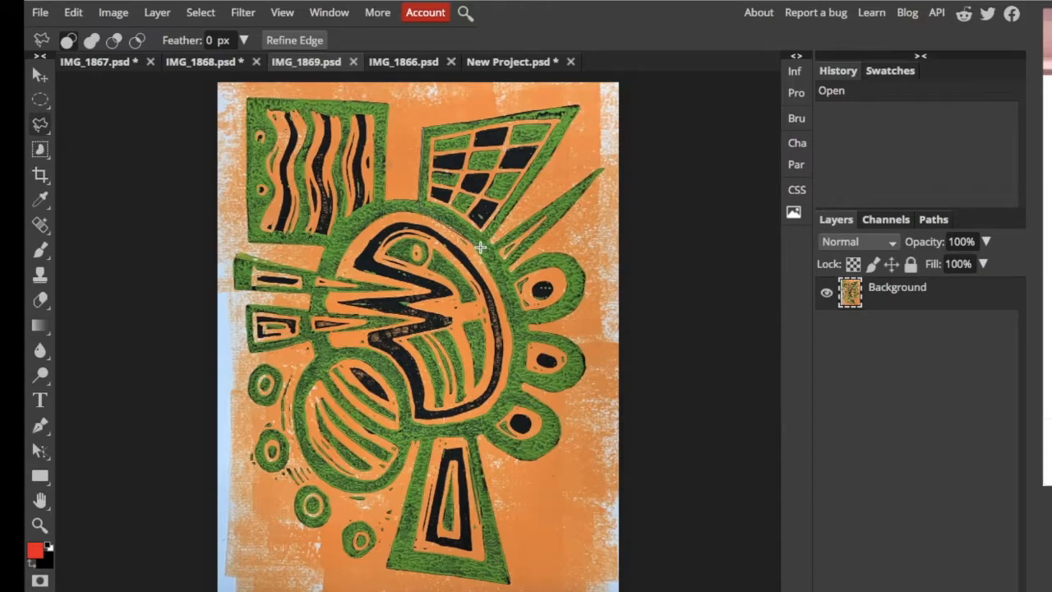
pyautogui.click(579, 105)
pyautogui.click(422, 127)
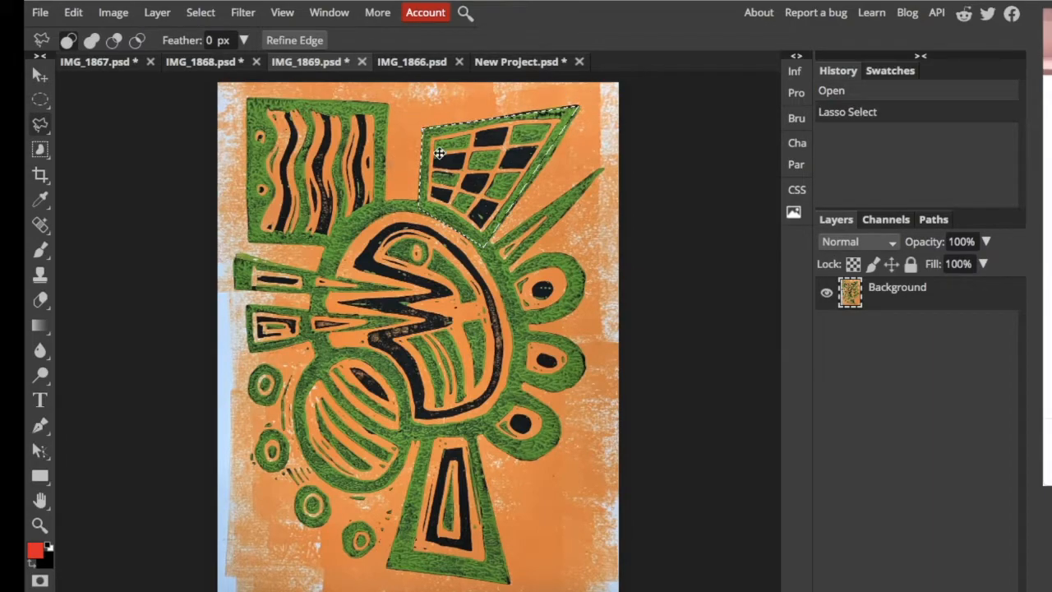
pyautogui.click(73, 12)
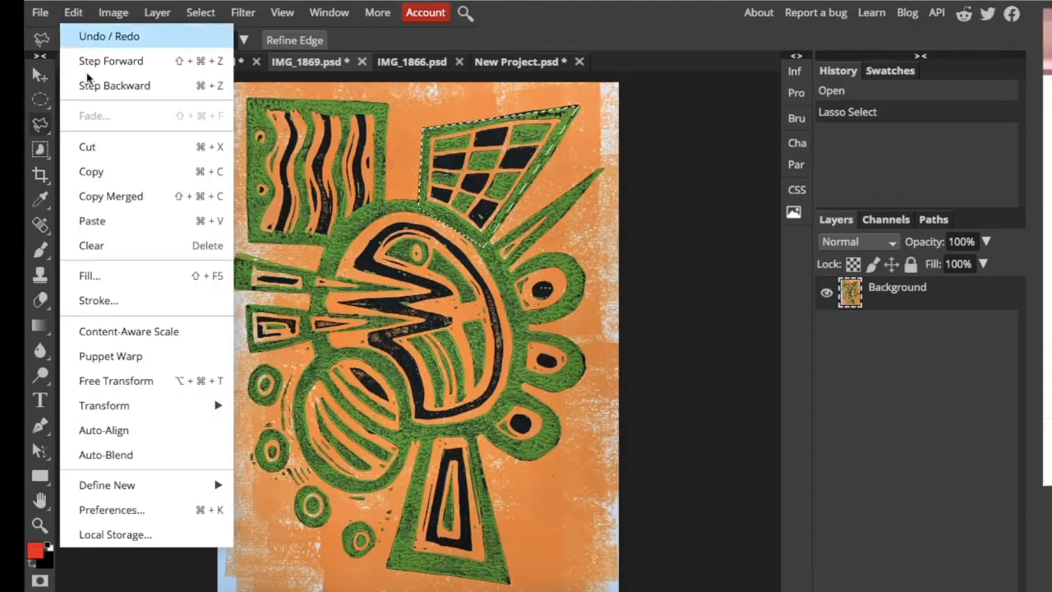
pyautogui.click(95, 172)
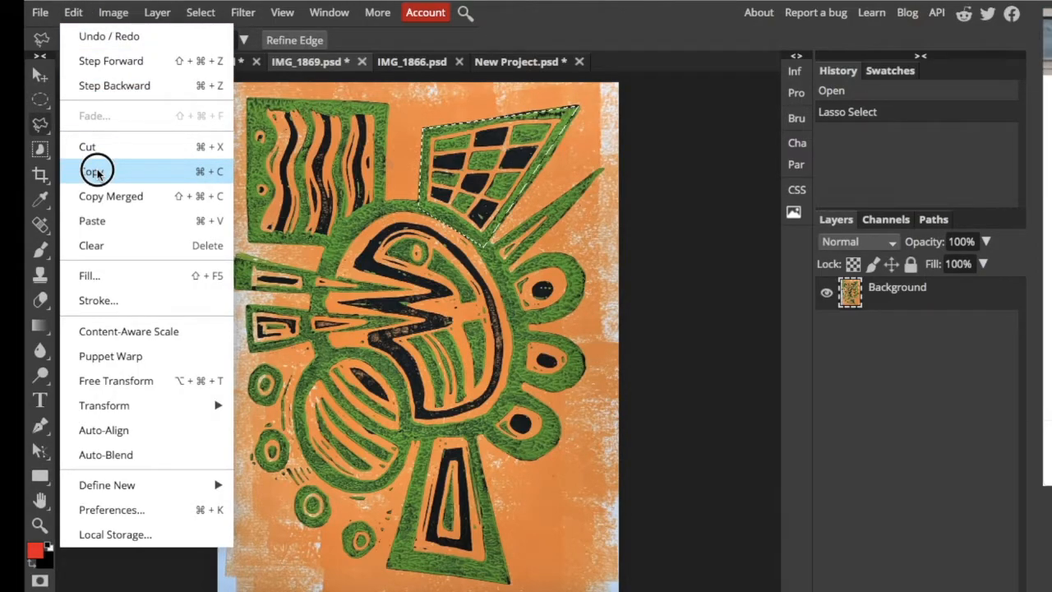
pyautogui.click(97, 172)
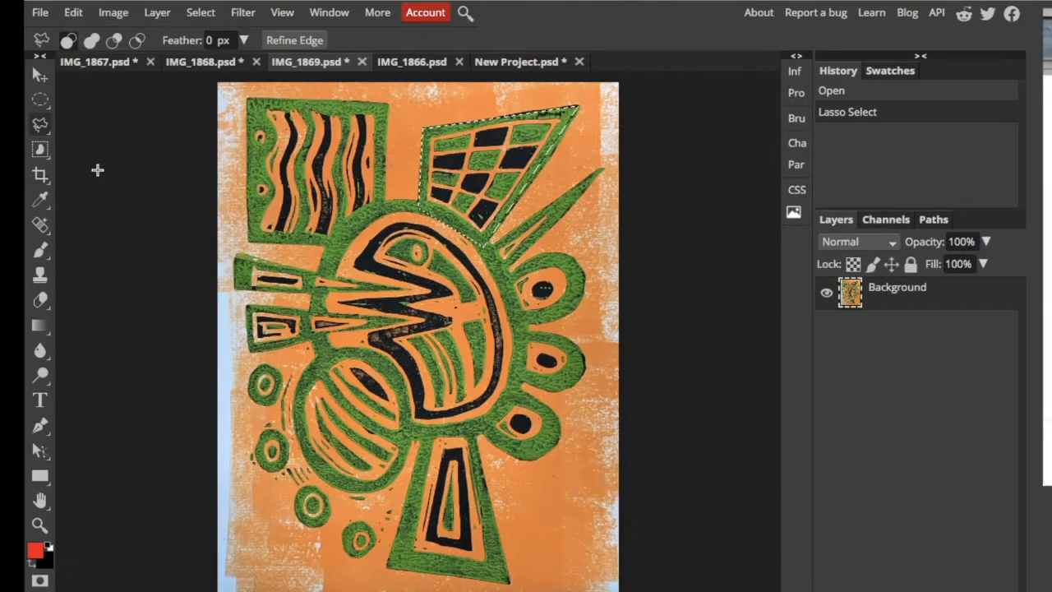
pyautogui.click(97, 170)
pyautogui.click(400, 167)
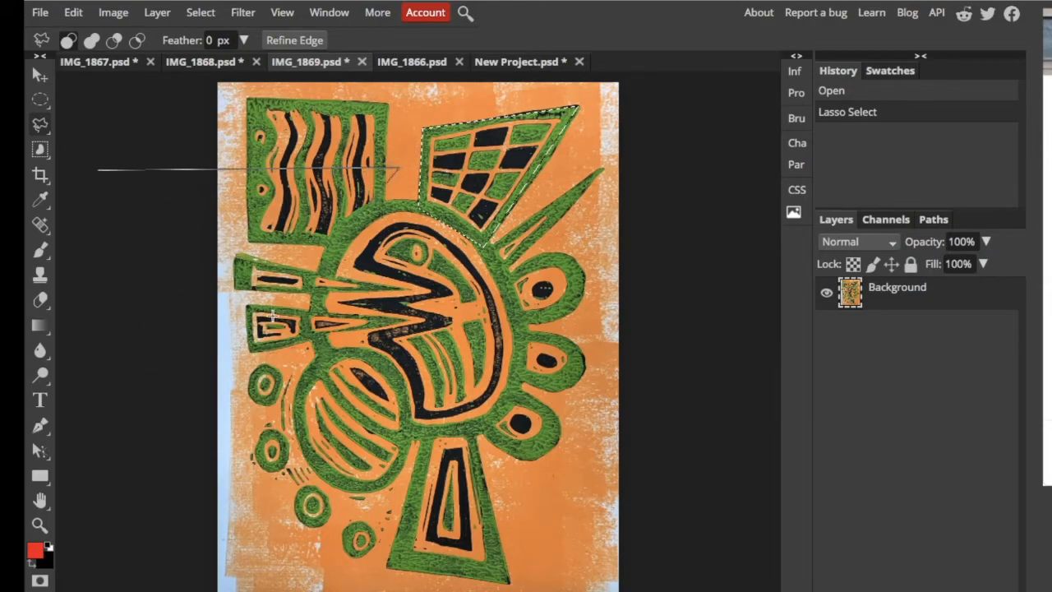
pyautogui.click(222, 213)
pyautogui.click(129, 304)
pyautogui.click(411, 272)
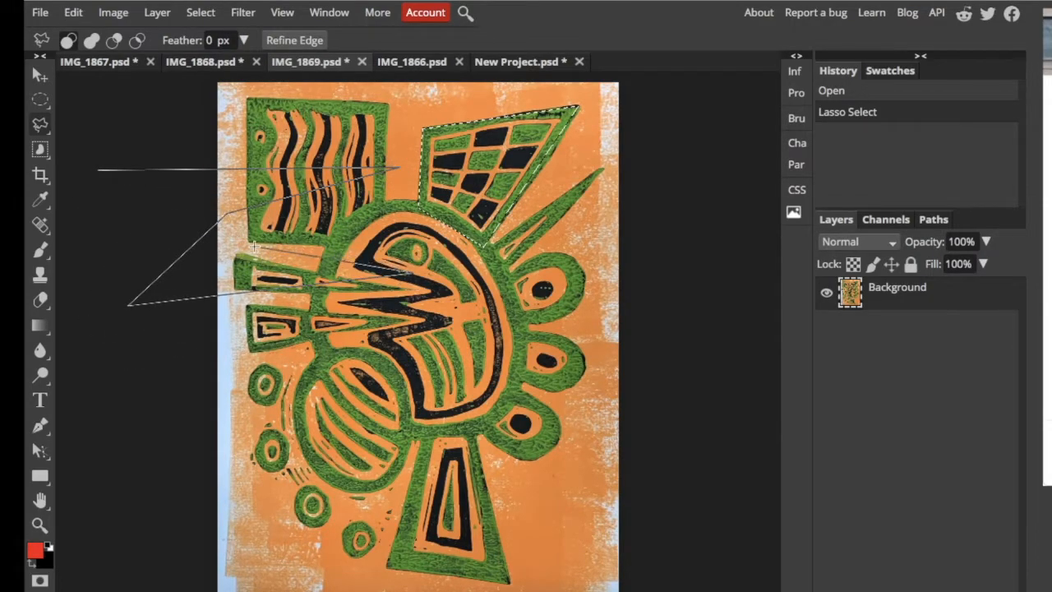
pyautogui.click(94, 201)
pyautogui.click(98, 170)
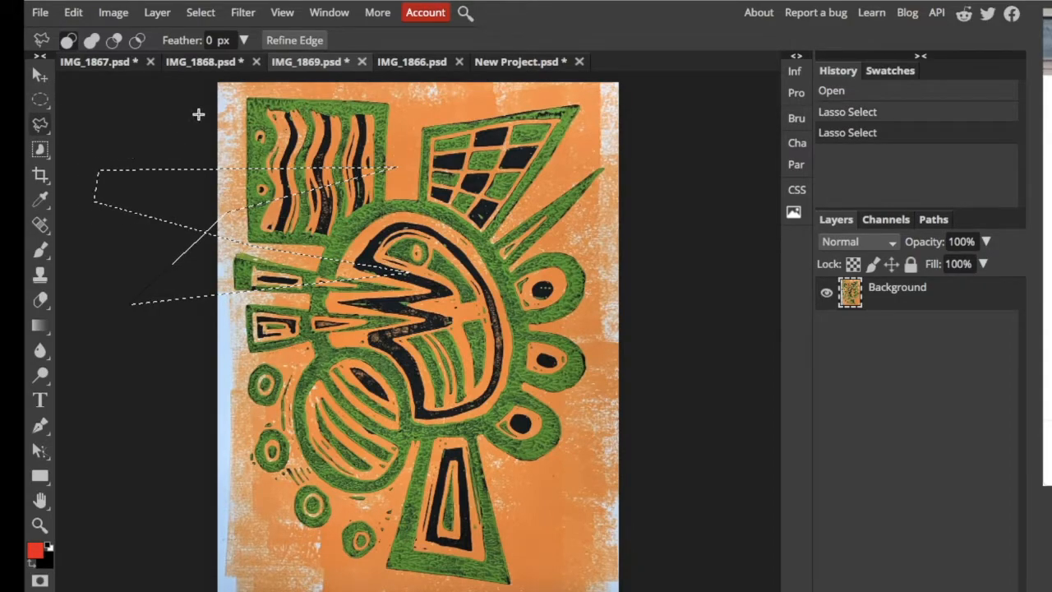
pyautogui.click(203, 13)
pyautogui.click(222, 62)
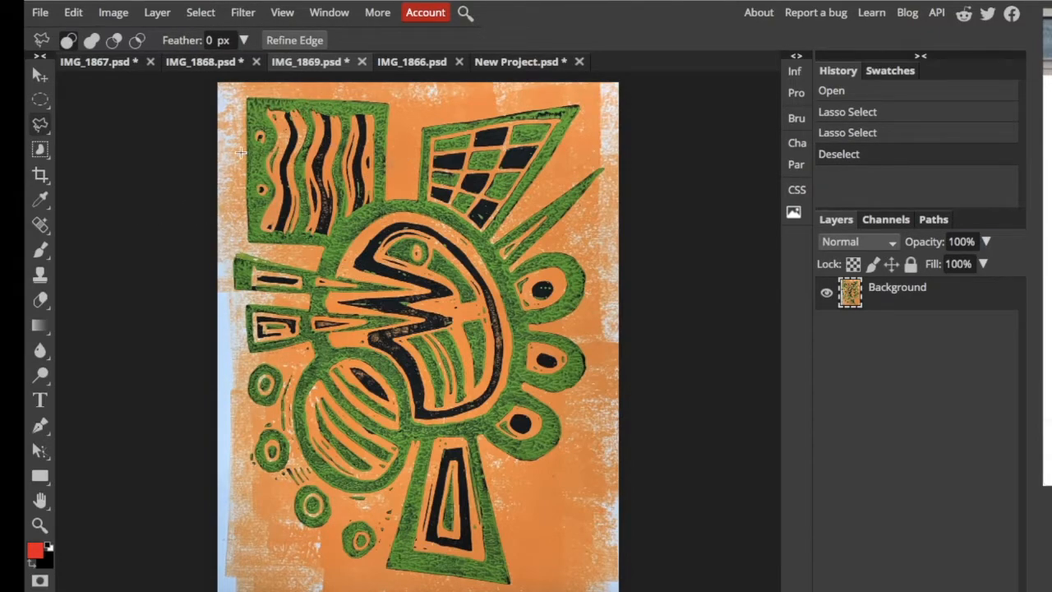
# Paste the copied checkered shape into the New Project document
pyautogui.click(510, 63)
pyautogui.click(73, 12)
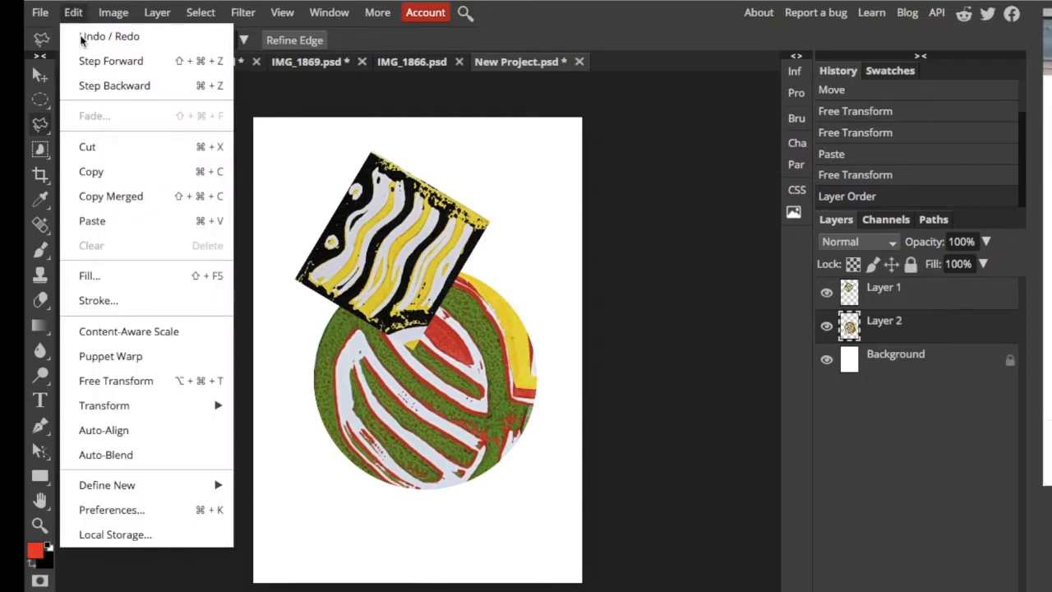
pyautogui.click(107, 195)
pyautogui.hotkey('ctrl', 'v')
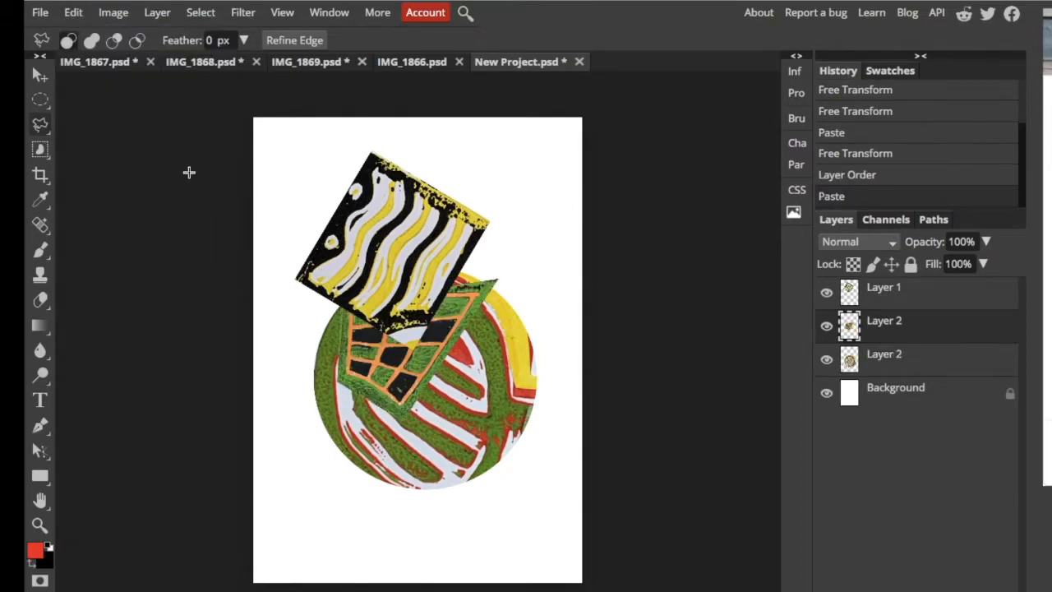
# Move the checkered shape over the lower right part of the circle and rotate it clockwise by about 99°
pyautogui.click(39, 75)
pyautogui.moveTo(392, 368); pyautogui.dragTo(368, 447)
pyautogui.moveTo(491, 353); pyautogui.dragTo(418, 573)
pyautogui.moveTo(418, 486); pyautogui.dragTo(481, 510)
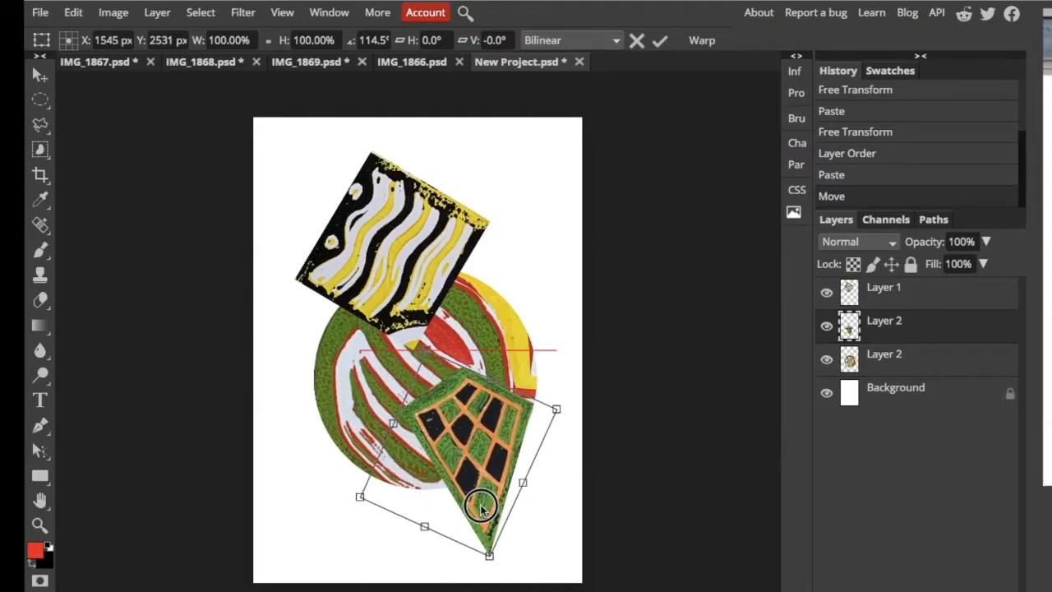
pyautogui.moveTo(565, 417); pyautogui.dragTo(545, 446)
# Enlarge the checkered shape so its point nears the page's lower edge, and nudge it slightly up and to the right
pyautogui.moveTo(517, 544); pyautogui.dragTo(532, 568)
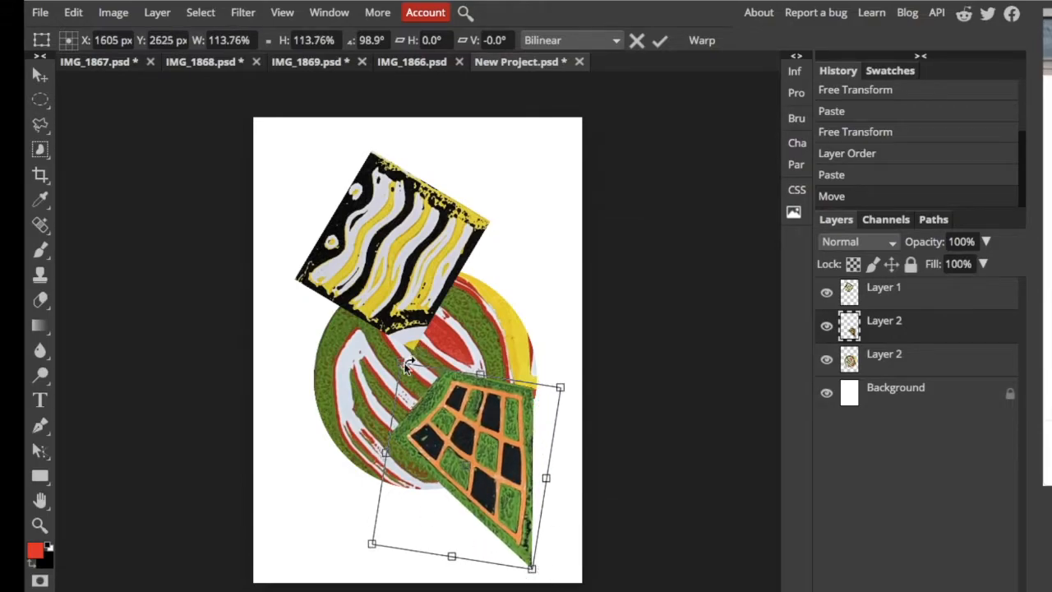
pyautogui.moveTo(401, 364); pyautogui.dragTo(374, 333)
pyautogui.moveTo(439, 393)
pyautogui.mouseDown()
pyautogui.moveTo(446, 377)
pyautogui.moveTo(440, 394)
pyautogui.mouseUp()
pyautogui.press('Return')
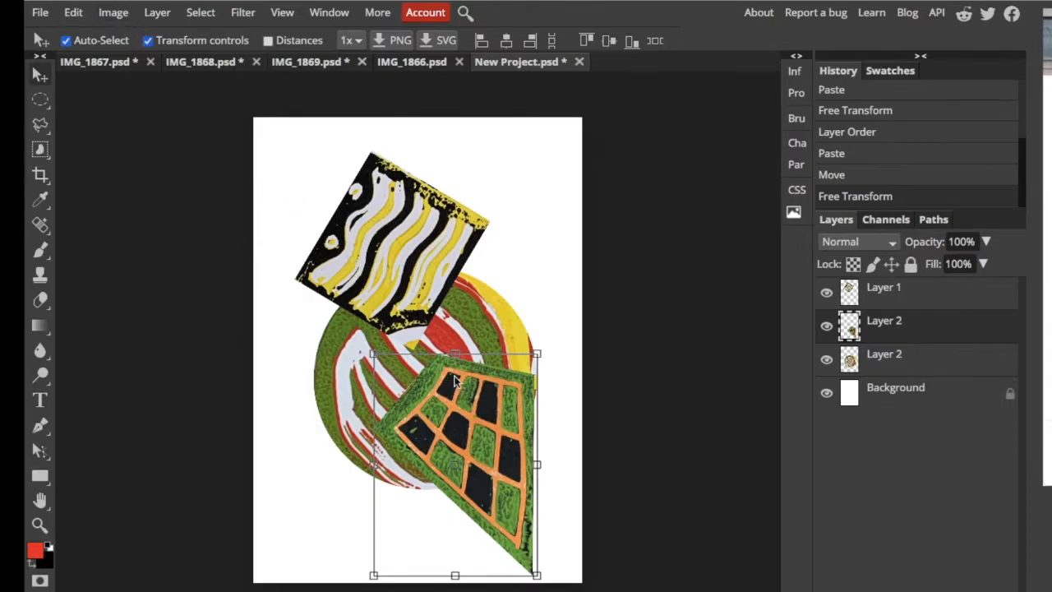
pyautogui.moveTo(457, 401)
pyautogui.mouseDown()
pyautogui.moveTo(442, 402)
pyautogui.moveTo(478, 404)
pyautogui.moveTo(451, 398)
pyautogui.moveTo(456, 387)
pyautogui.moveTo(473, 389)
pyautogui.moveTo(460, 392)
pyautogui.mouseUp()
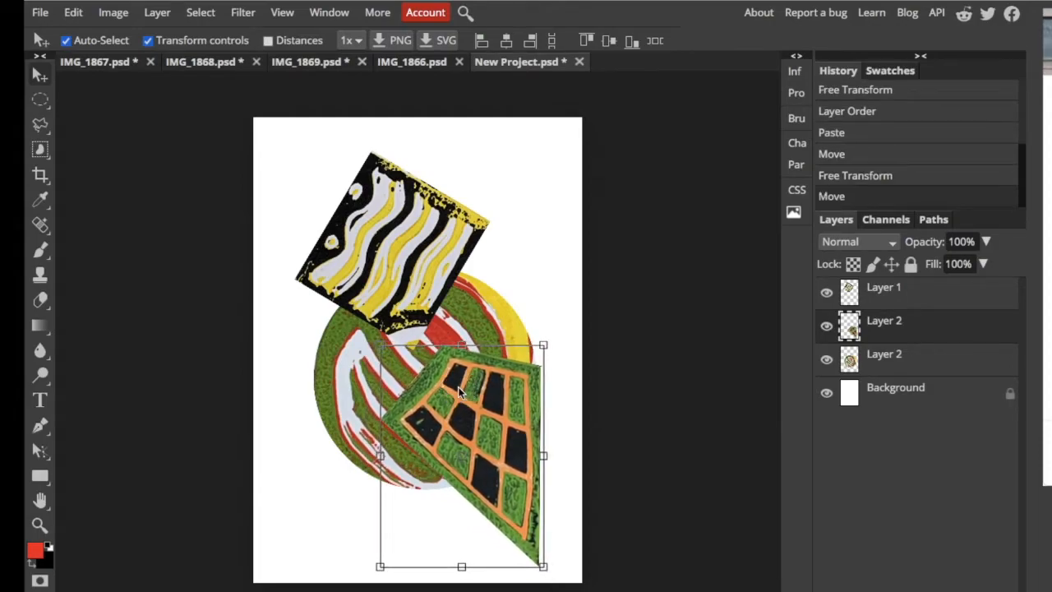
# Shift the checkered shape's hue with Hue/Saturation so its green turns blue and its orange turns turquoise
pyautogui.click(114, 13)
pyautogui.moveTo(129, 41)
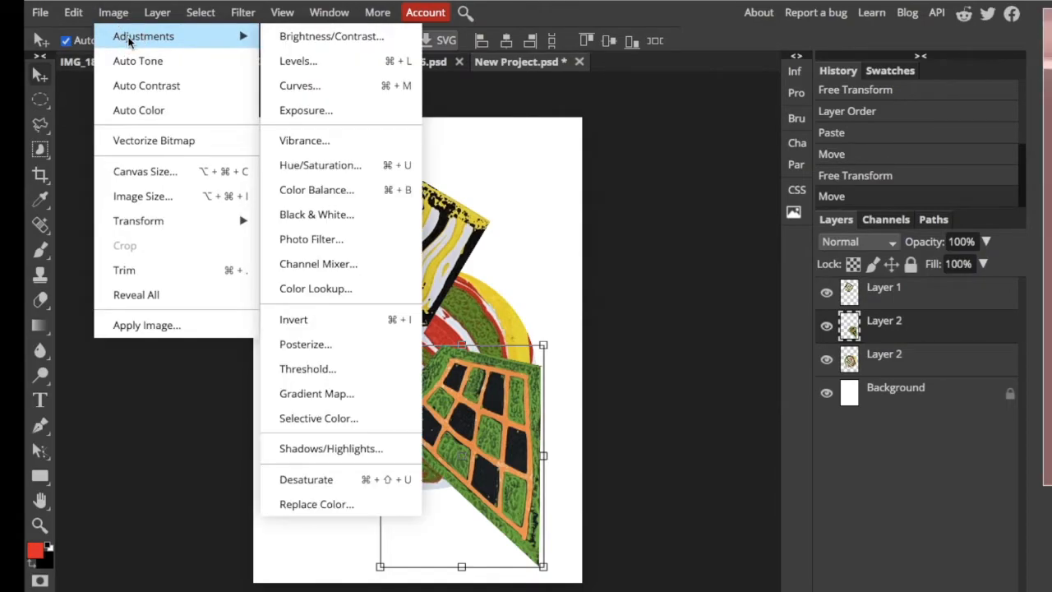
pyautogui.click(326, 168)
pyautogui.moveTo(802, 170); pyautogui.dragTo(886, 179)
pyautogui.click(979, 128)
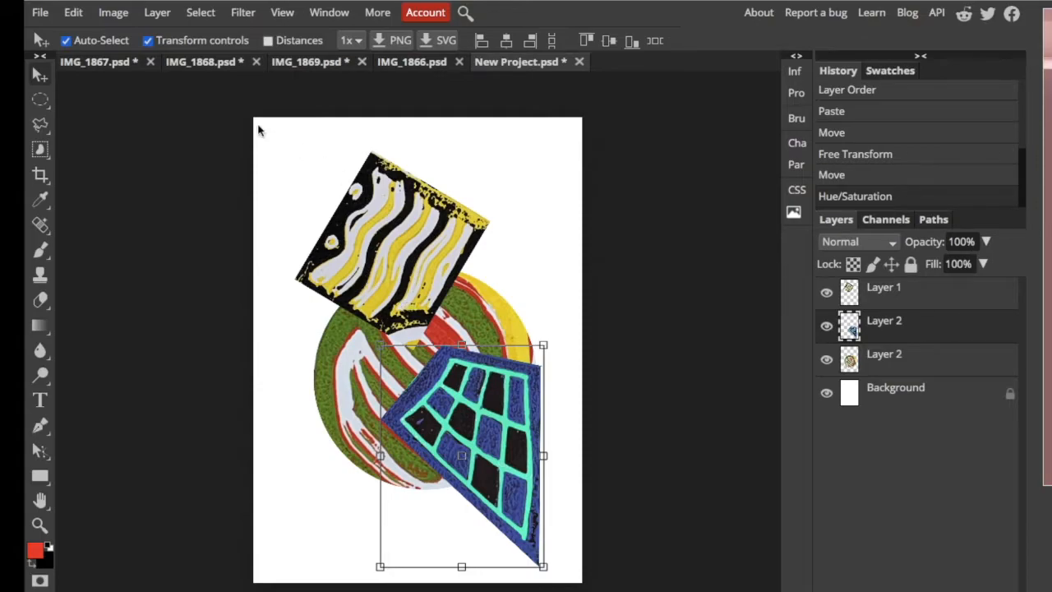
# Switch to the IMG_1869 document
pyautogui.click(90, 69)
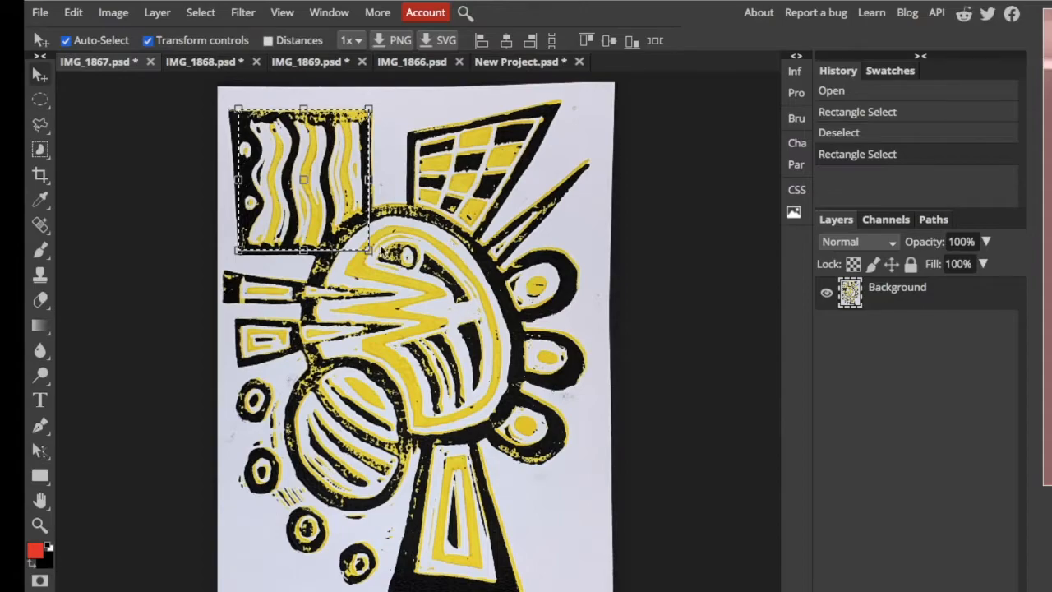
pyautogui.click(308, 65)
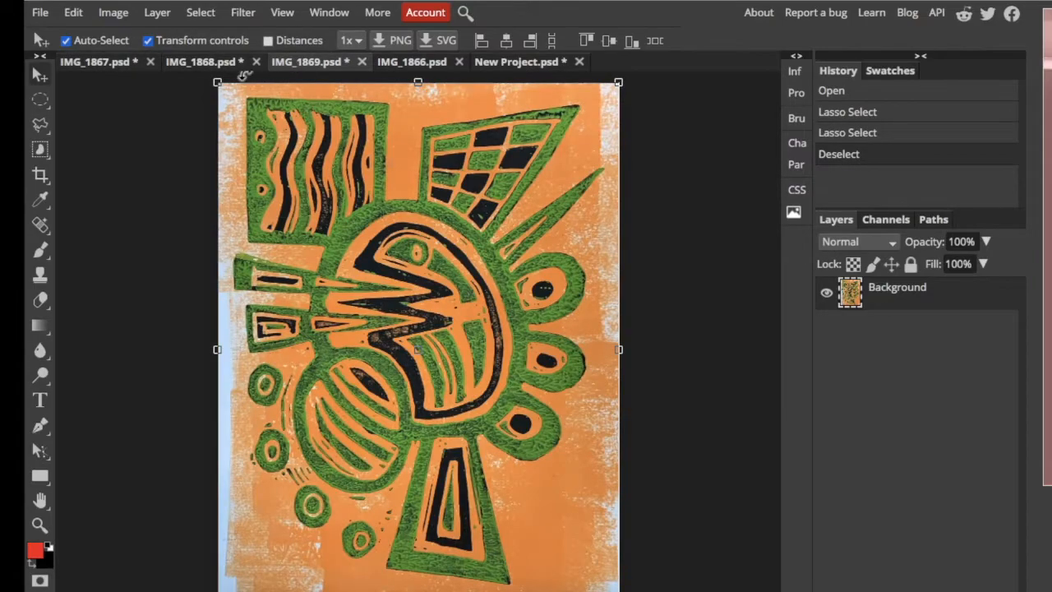
pyautogui.moveTo(38, 100); pyautogui.dragTo(79, 102)
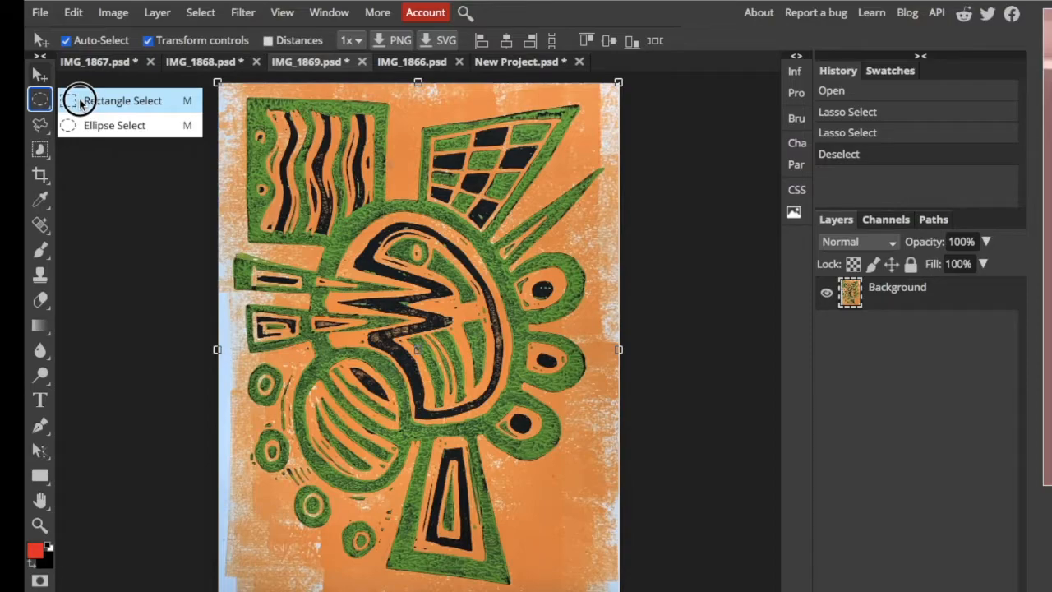
pyautogui.click(43, 127)
pyautogui.click(43, 127)
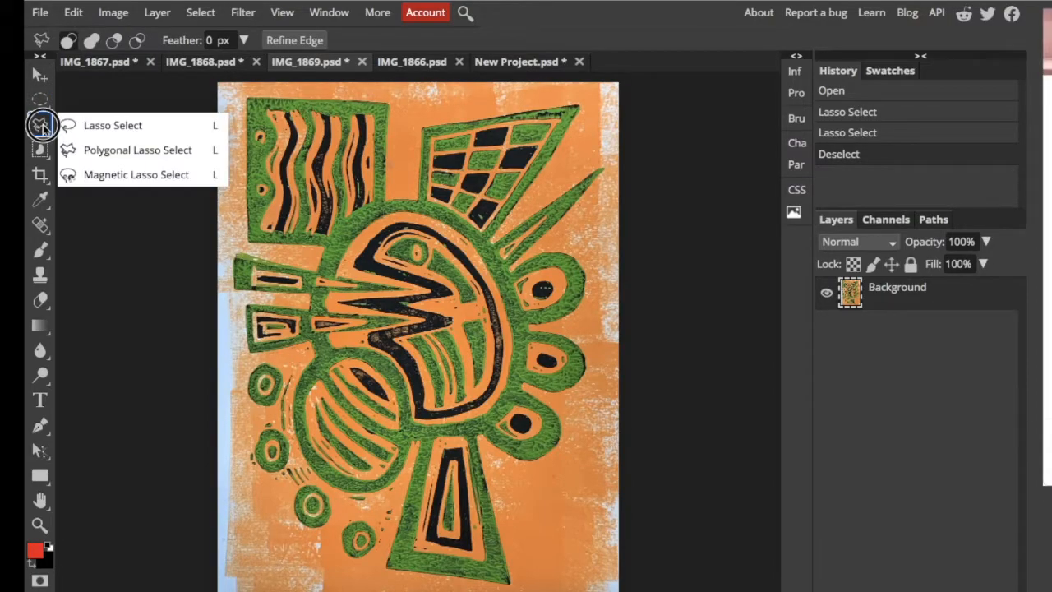
pyautogui.click(87, 93)
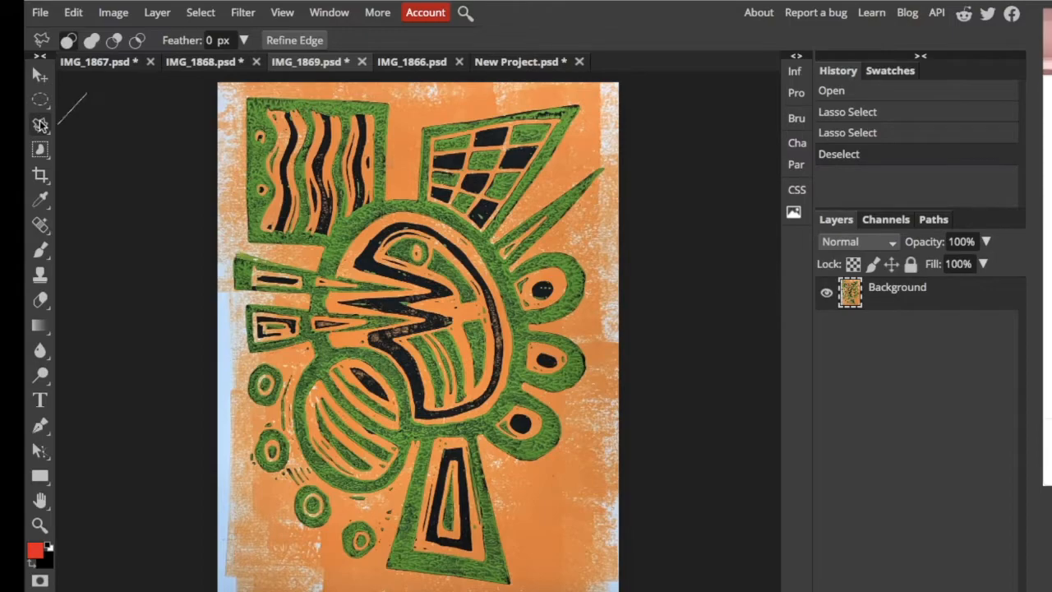
pyautogui.click(82, 105)
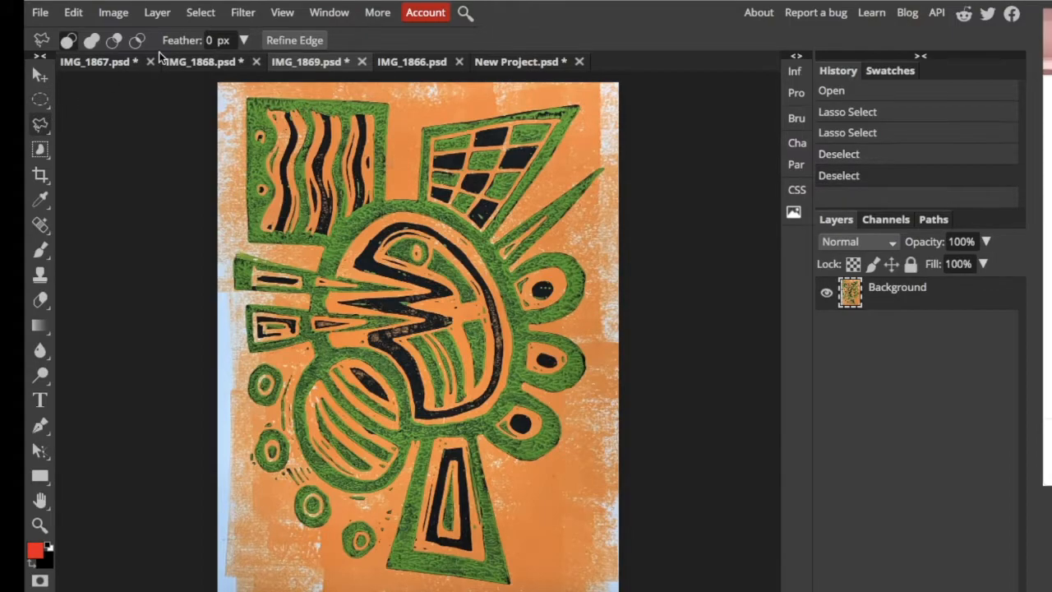
# Make a narrow vertical rectangular selection from the checkered shape's upper edge down past the triangular tail, and copy it
pyautogui.click(40, 98)
pyautogui.click(93, 101)
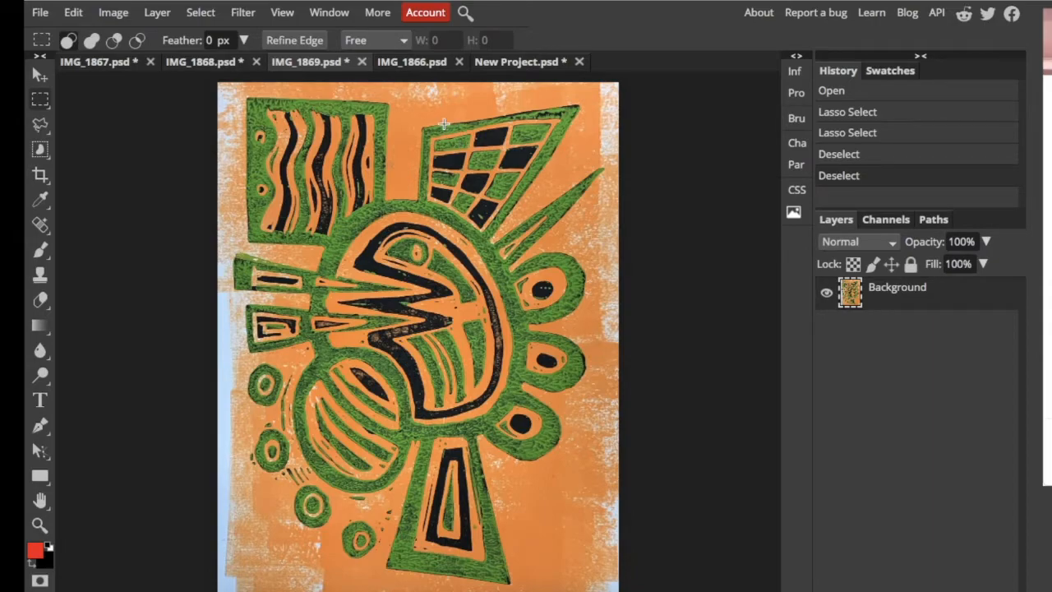
pyautogui.moveTo(444, 119); pyautogui.dragTo(450, 591)
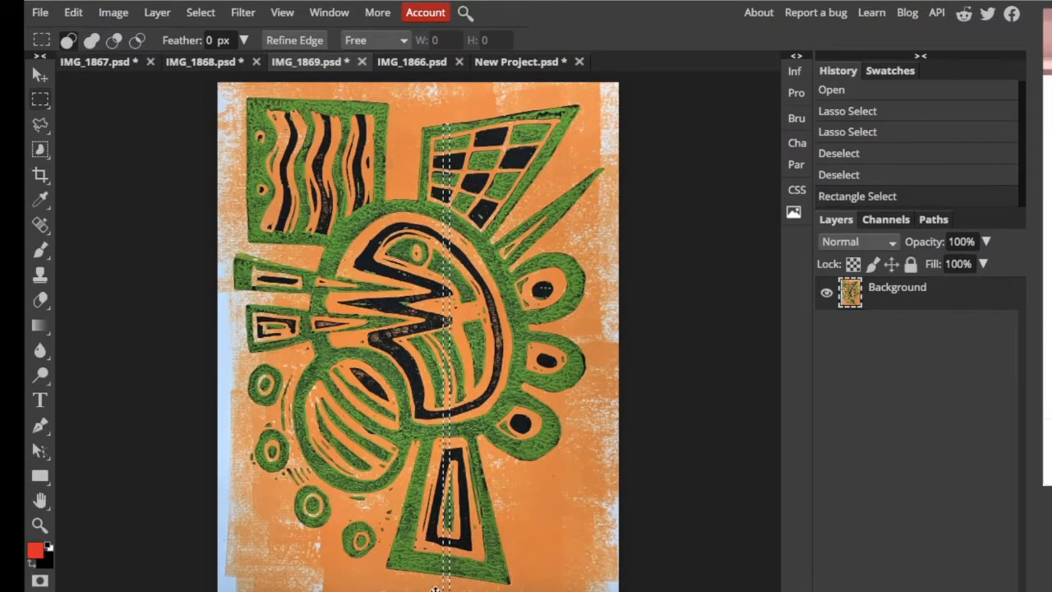
pyautogui.click(73, 12)
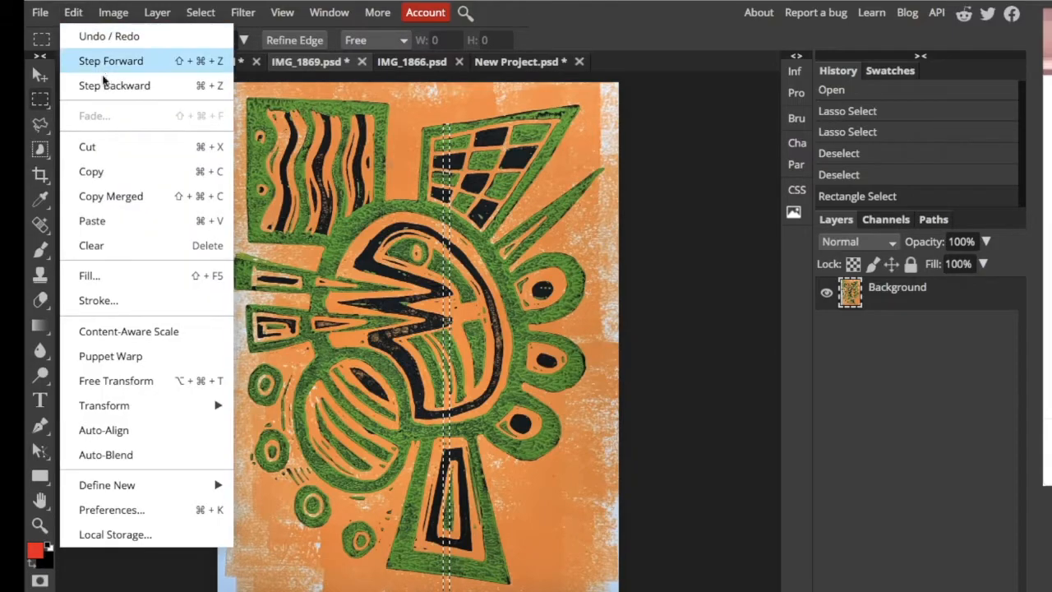
pyautogui.click(92, 172)
# Paste the copied narrow vertical strip into the New Project document
pyautogui.click(515, 64)
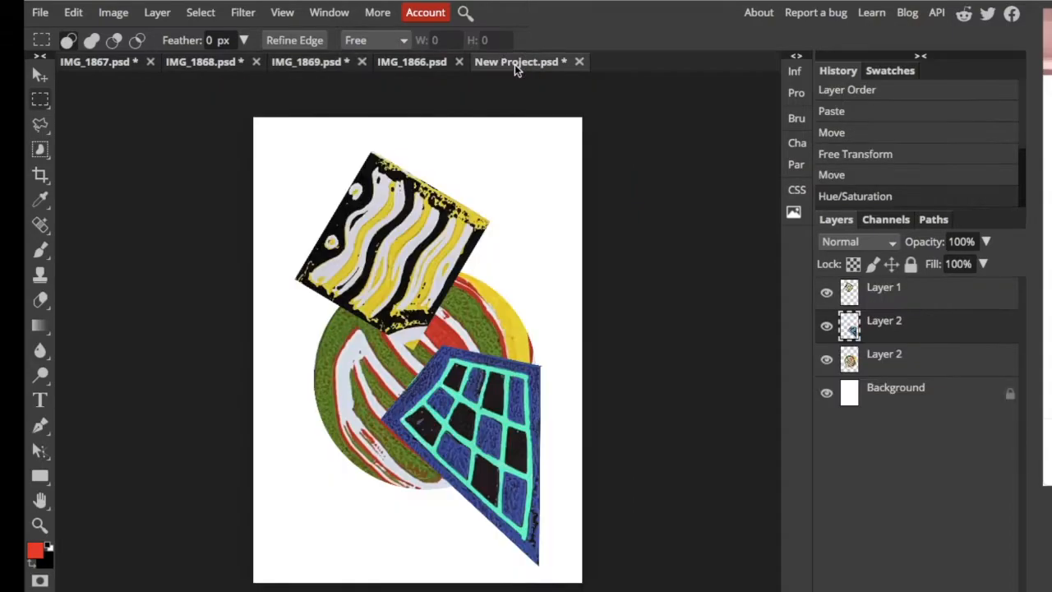
pyautogui.click(73, 13)
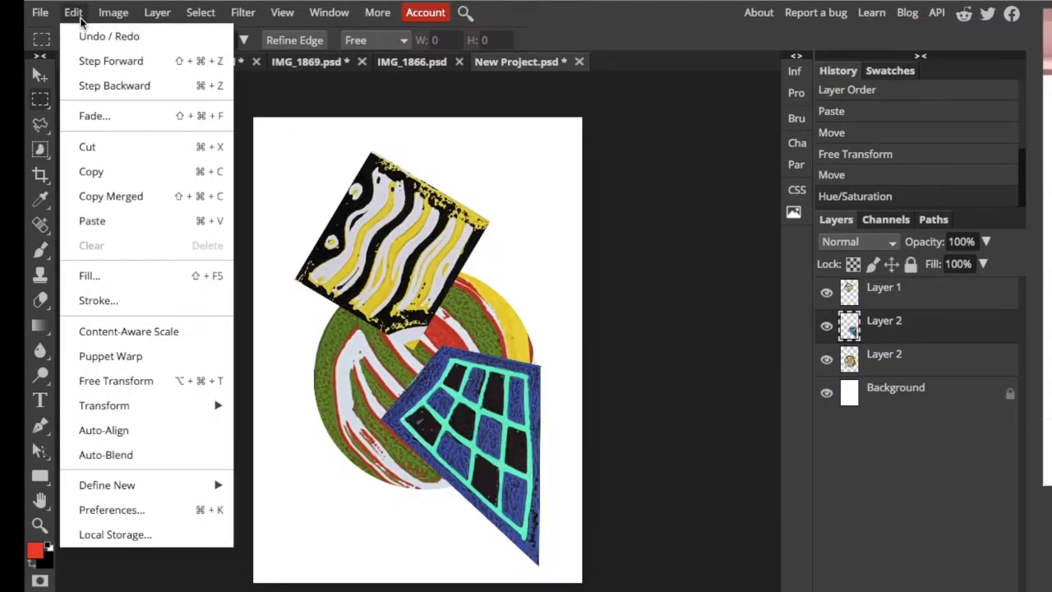
pyautogui.click(93, 221)
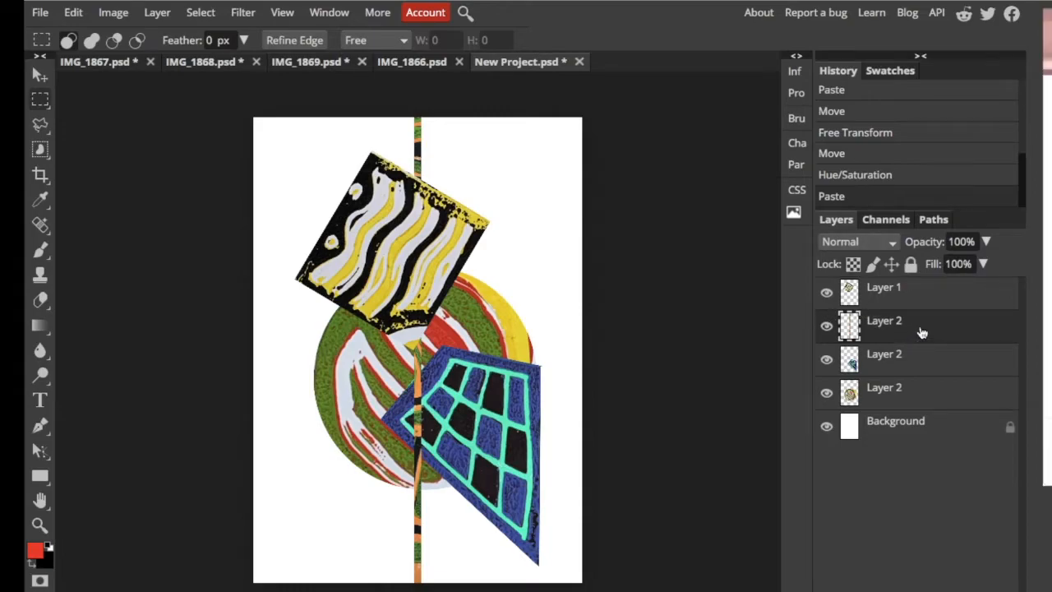
# Bring the pasted strip's layer to the front, rotate the strip 33.5° and scale it to 124.86% width and 96.10% height
pyautogui.moveTo(922, 332); pyautogui.dragTo(924, 289)
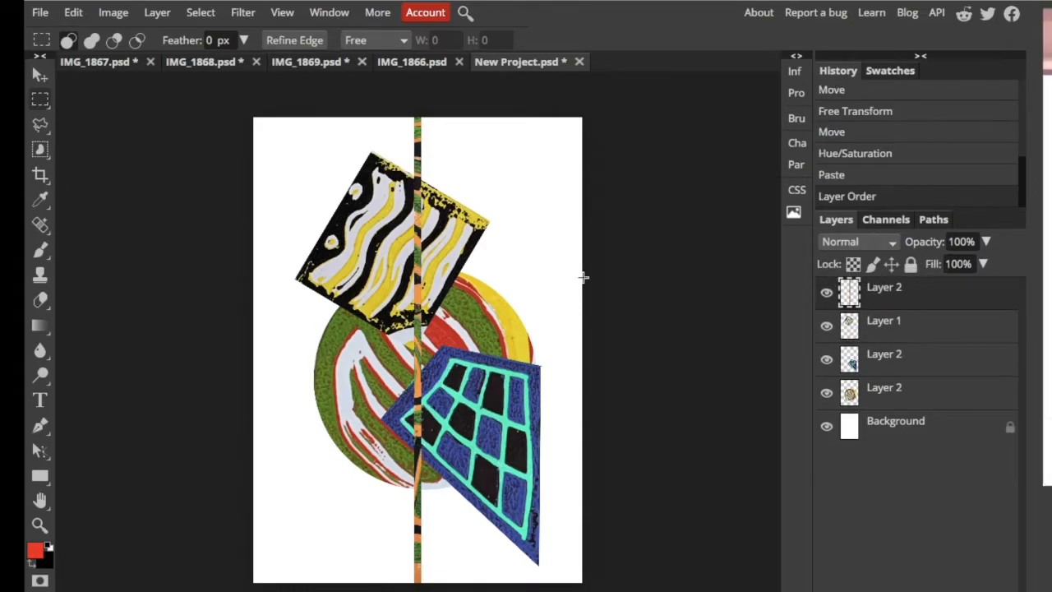
pyautogui.click(40, 76)
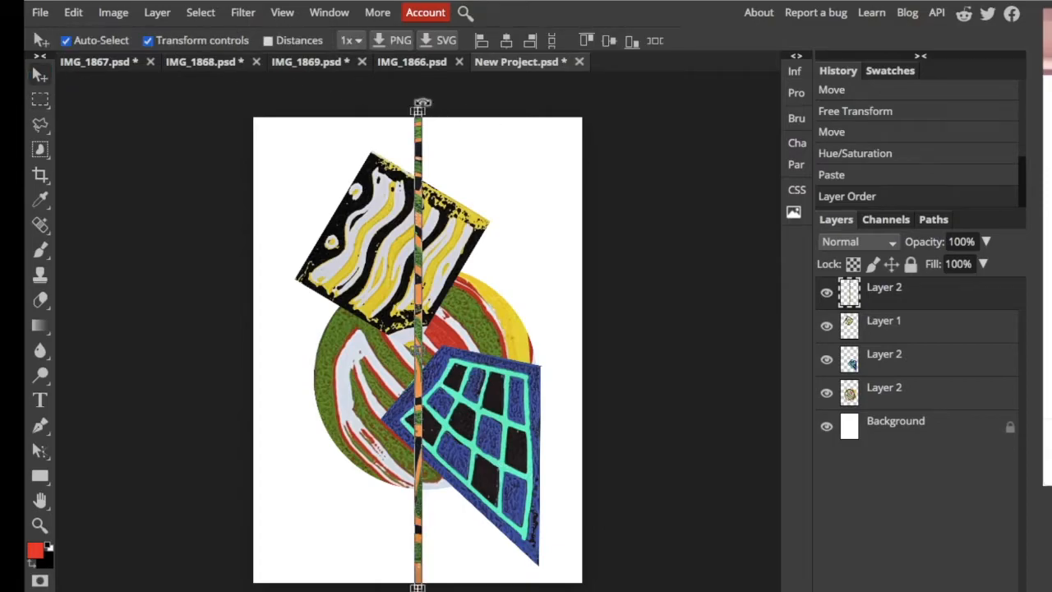
pyautogui.moveTo(421, 97); pyautogui.dragTo(564, 131)
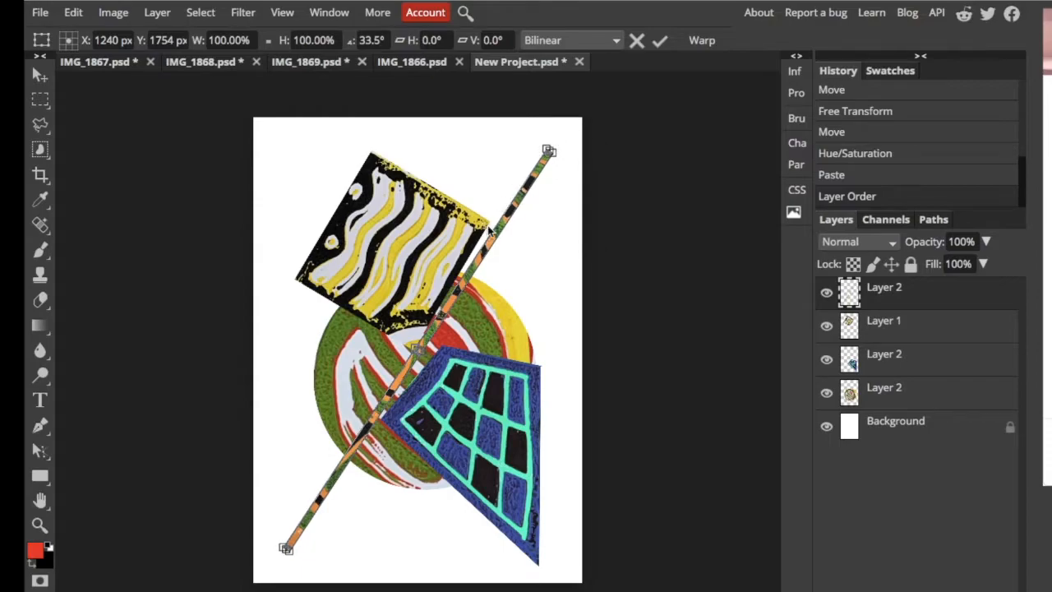
pyautogui.moveTo(498, 212); pyautogui.dragTo(510, 217)
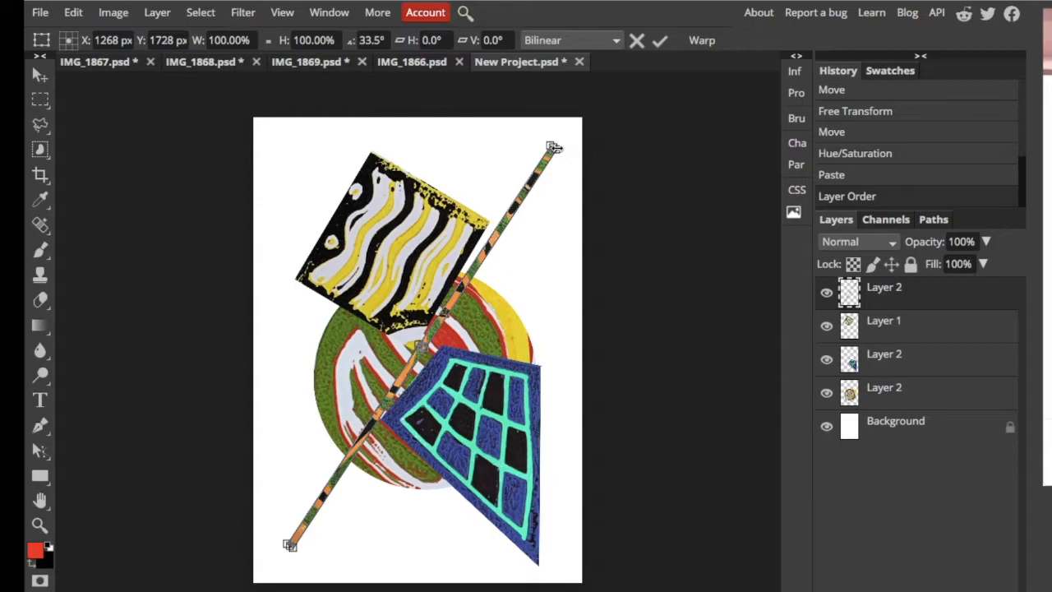
pyautogui.moveTo(553, 147)
pyautogui.mouseDown()
pyautogui.moveTo(512, 209)
pyautogui.moveTo(545, 166)
pyautogui.mouseUp()
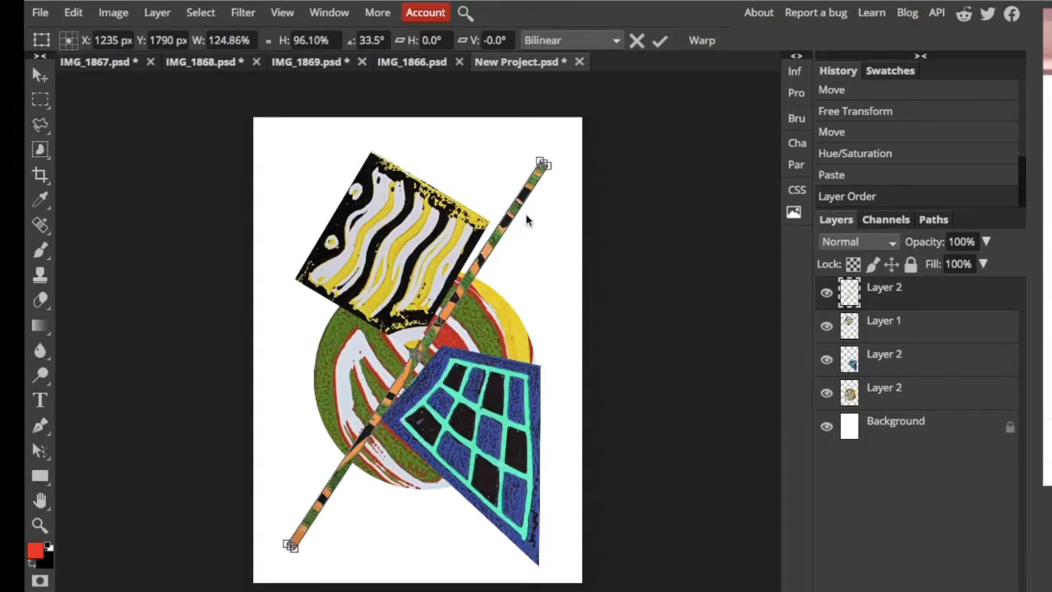
pyautogui.press('Return')
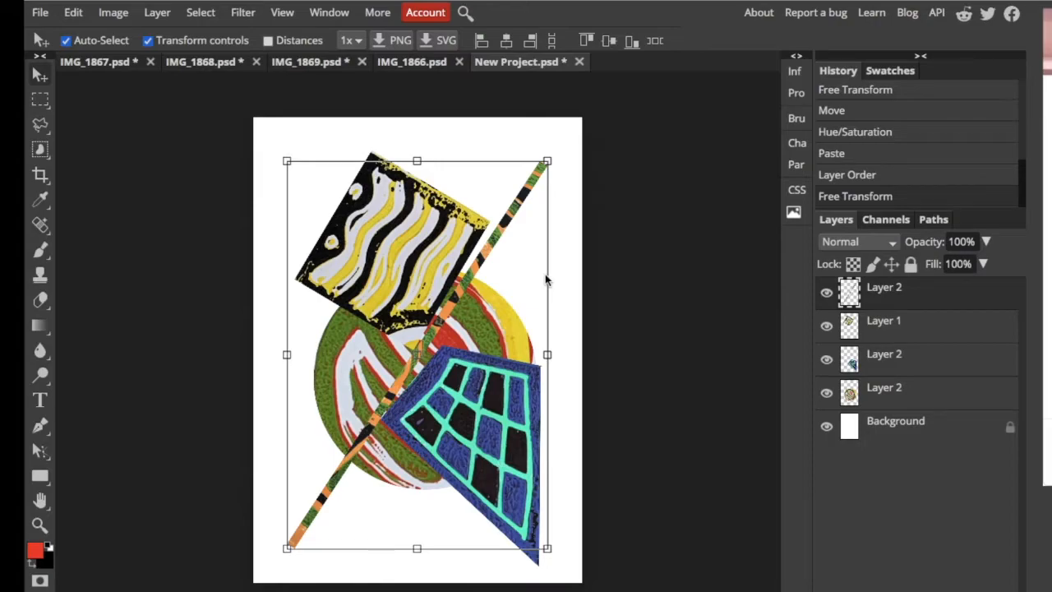
# Paste a second strip, scale it to 109.26% width and 93.61% height, and rotate it 19° so it crosses the first
pyautogui.hotkey('ctrl', 'v')
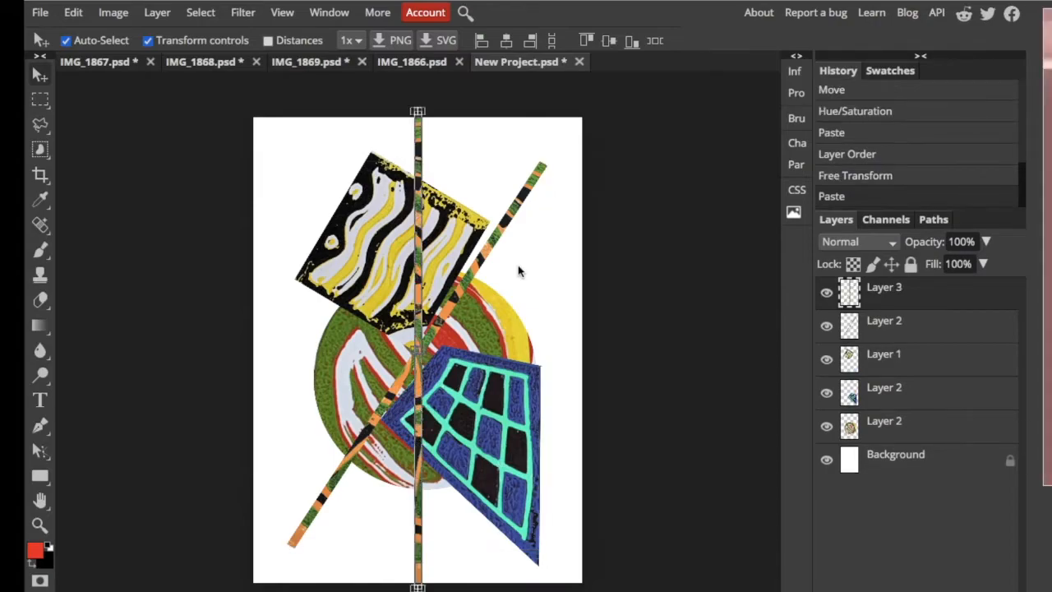
pyautogui.click(417, 113)
pyautogui.moveTo(415, 143); pyautogui.dragTo(419, 143)
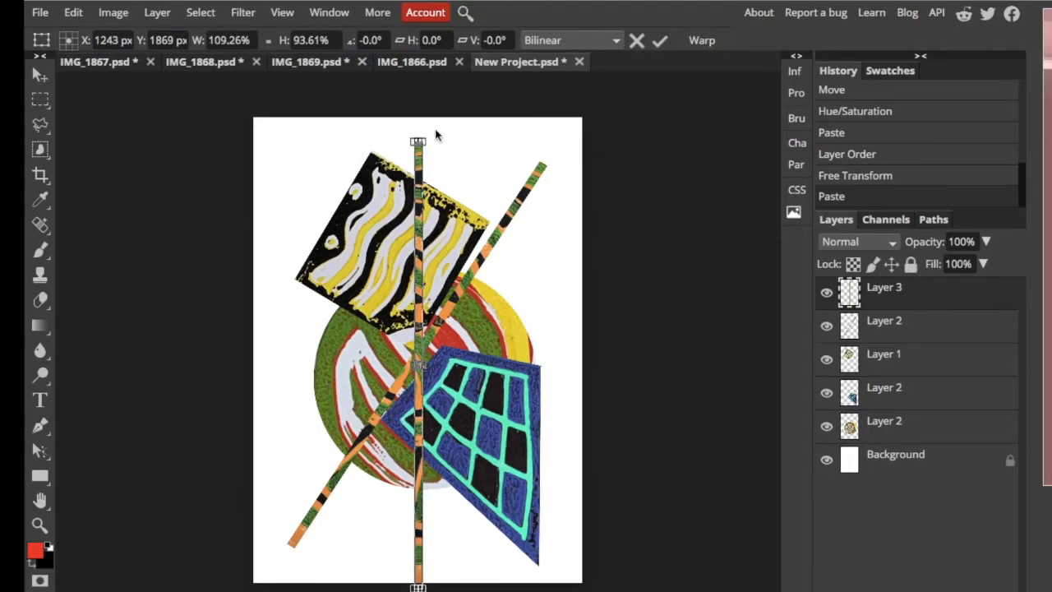
pyautogui.moveTo(418, 133); pyautogui.dragTo(476, 123)
pyautogui.moveTo(457, 181); pyautogui.dragTo(480, 168)
pyautogui.moveTo(502, 125); pyautogui.dragTo(502, 167)
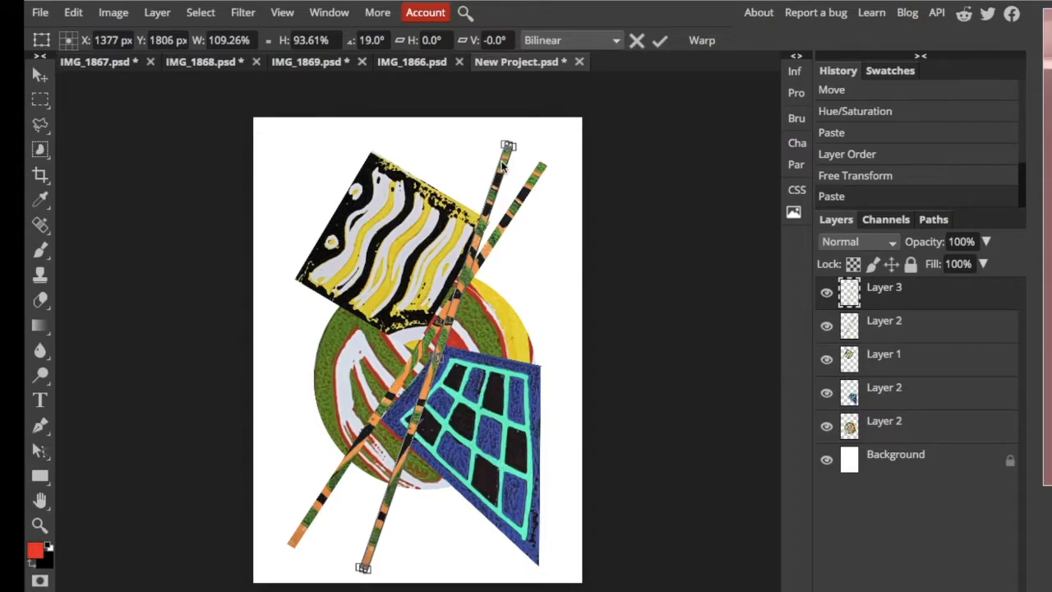
pyautogui.press('Return')
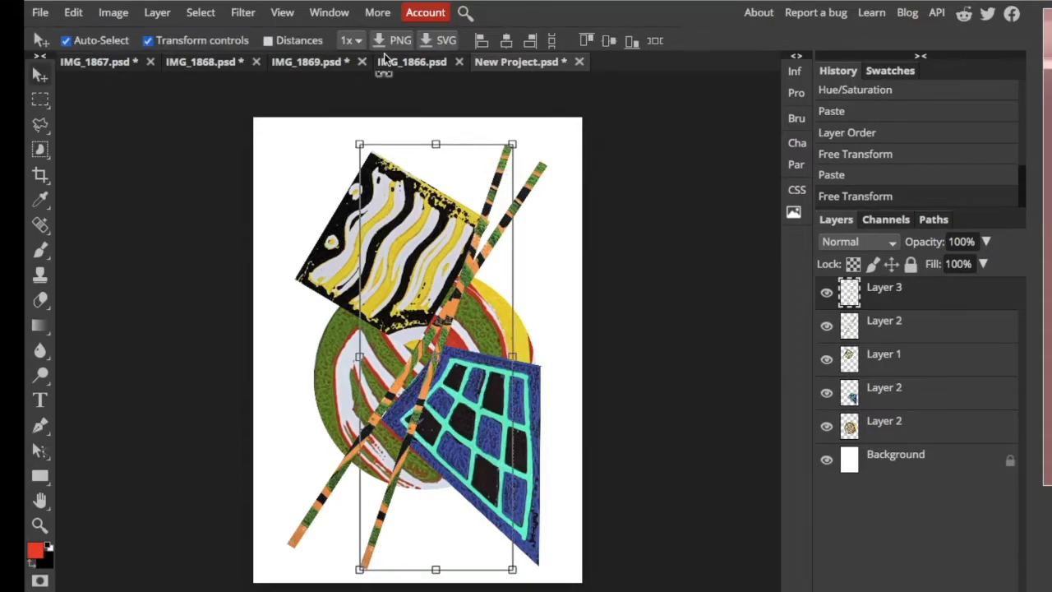
# Paste a third strip, rotate it 6.4°, shorten it to 92.05% height and fan it out beside the other two
pyautogui.hotkey('ctrl', 'v')
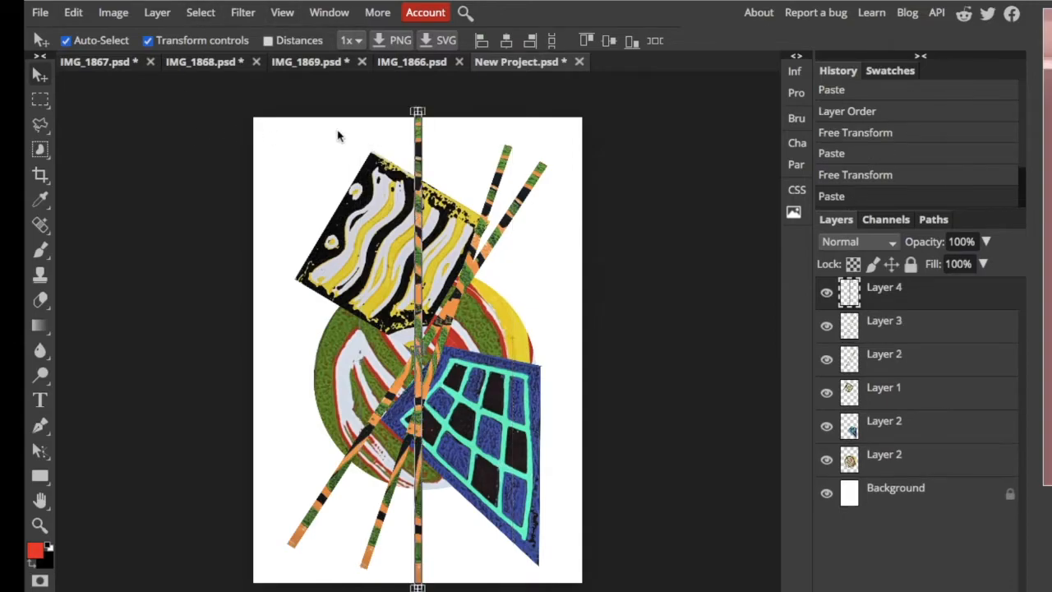
pyautogui.moveTo(418, 111); pyautogui.dragTo(465, 148)
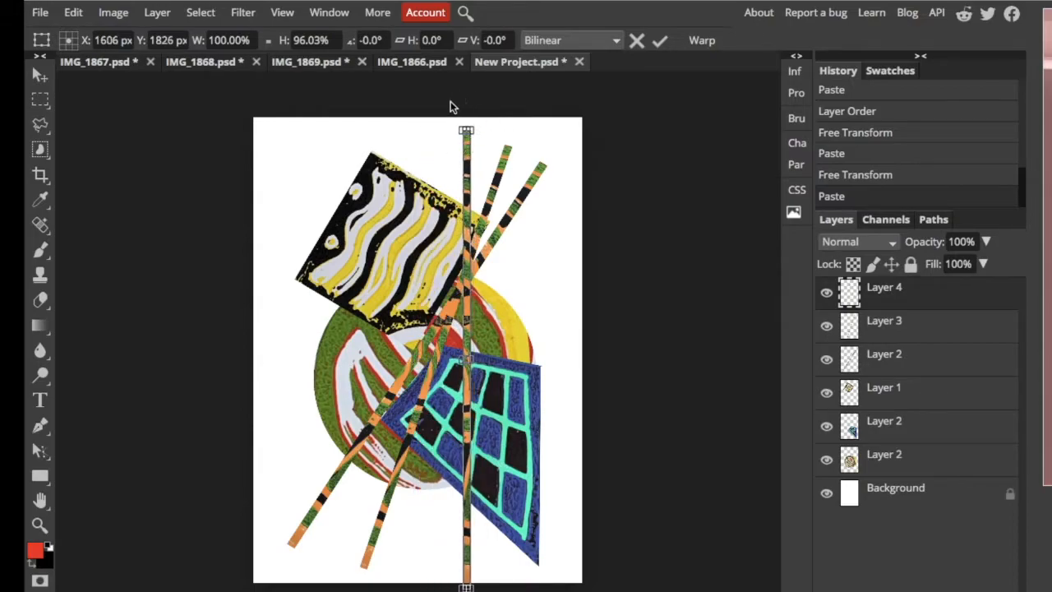
pyautogui.moveTo(470, 95); pyautogui.dragTo(493, 99)
pyautogui.moveTo(473, 248); pyautogui.dragTo(452, 234)
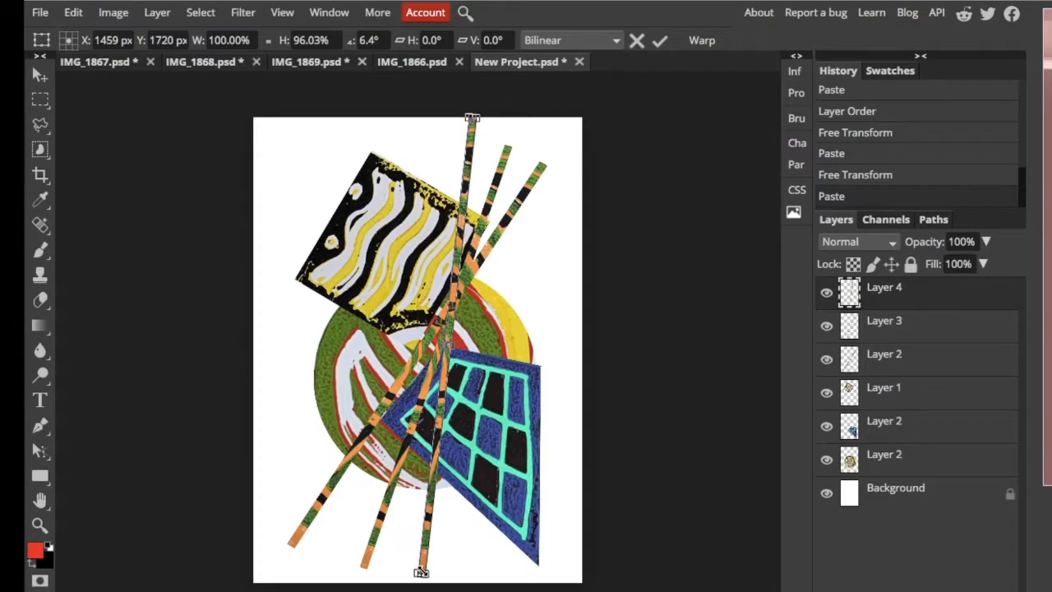
pyautogui.moveTo(472, 117); pyautogui.dragTo(470, 136)
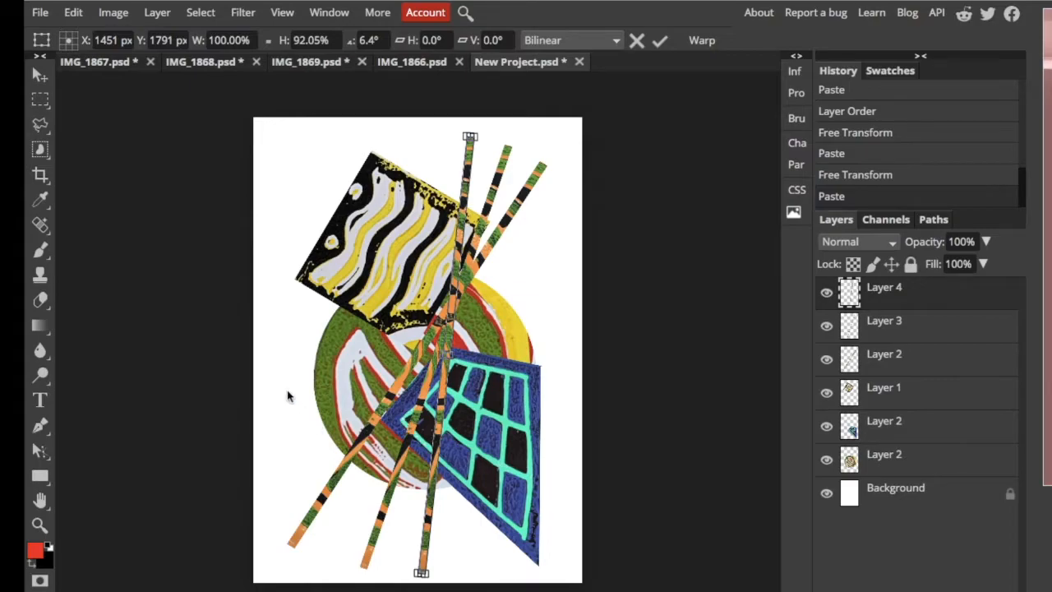
pyautogui.press('Return')
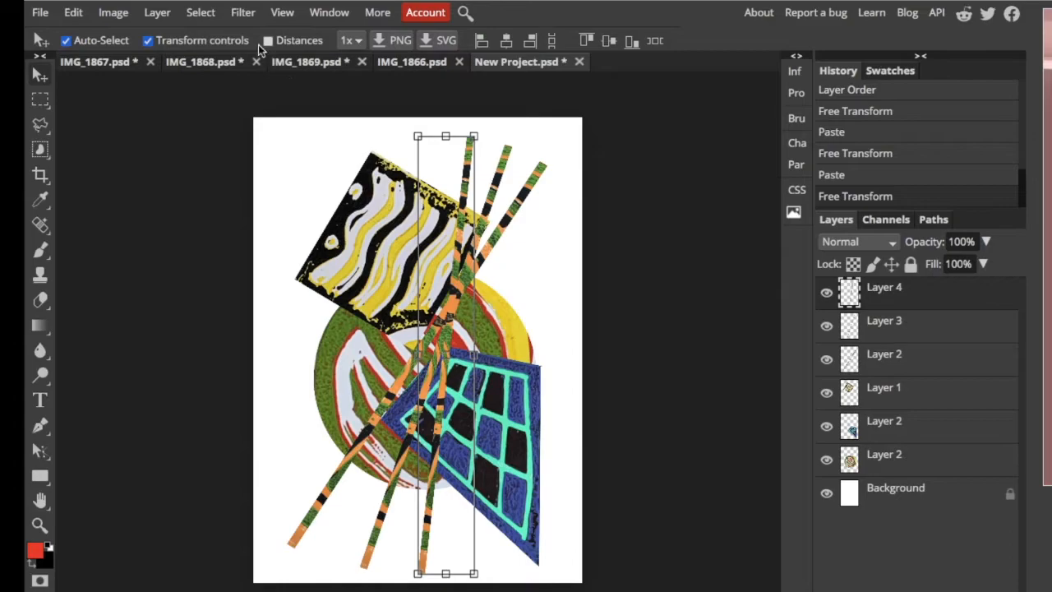
# Switch to the IMG_1866 document and copy the uppermost small black-and-white ring using an elliptical selection
pyautogui.click(195, 62)
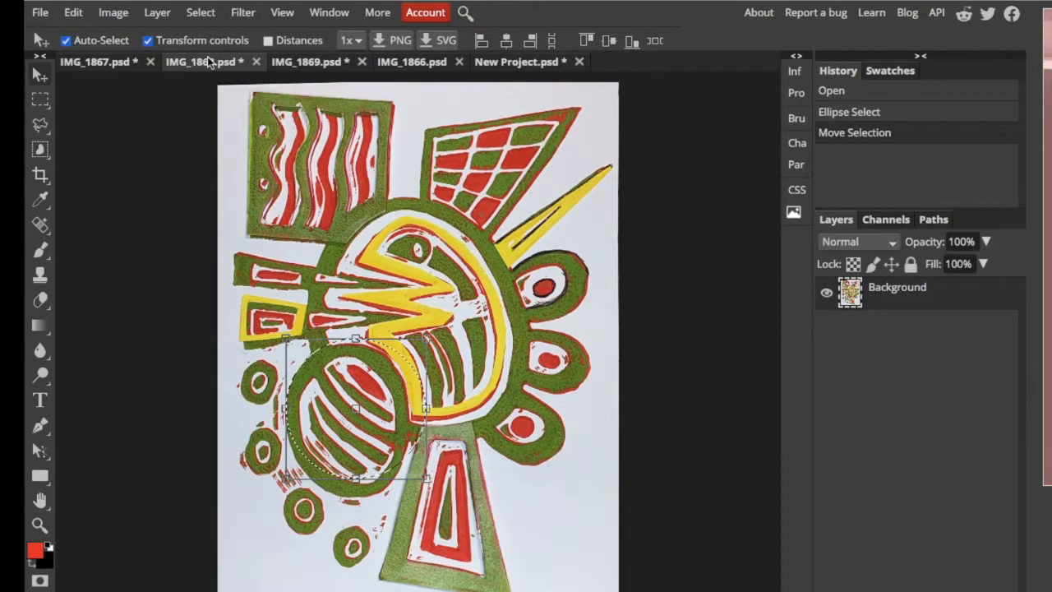
pyautogui.click(327, 63)
pyautogui.click(429, 64)
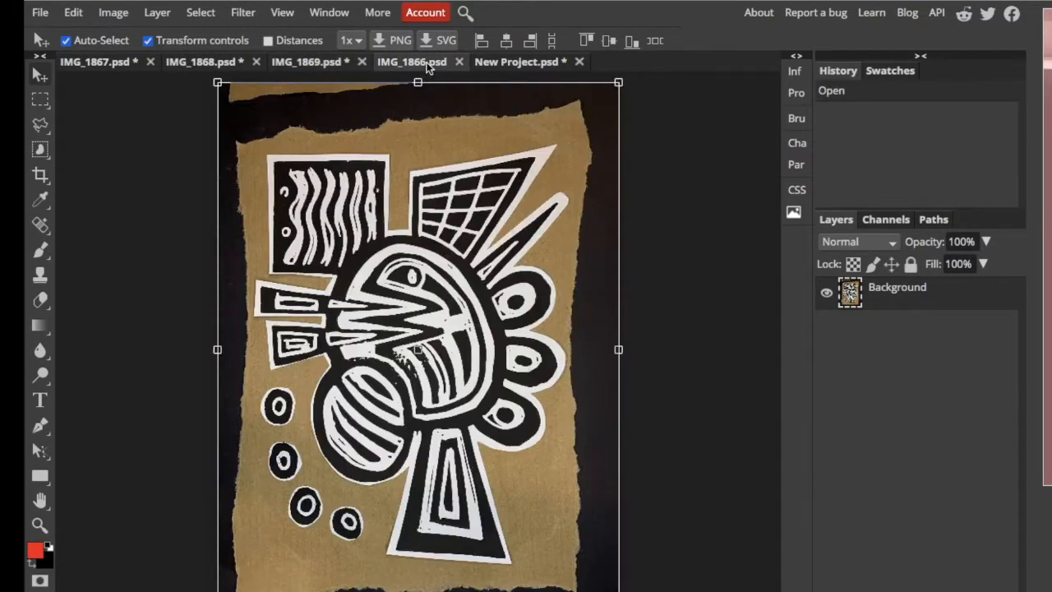
pyautogui.moveTo(39, 99); pyautogui.dragTo(80, 125)
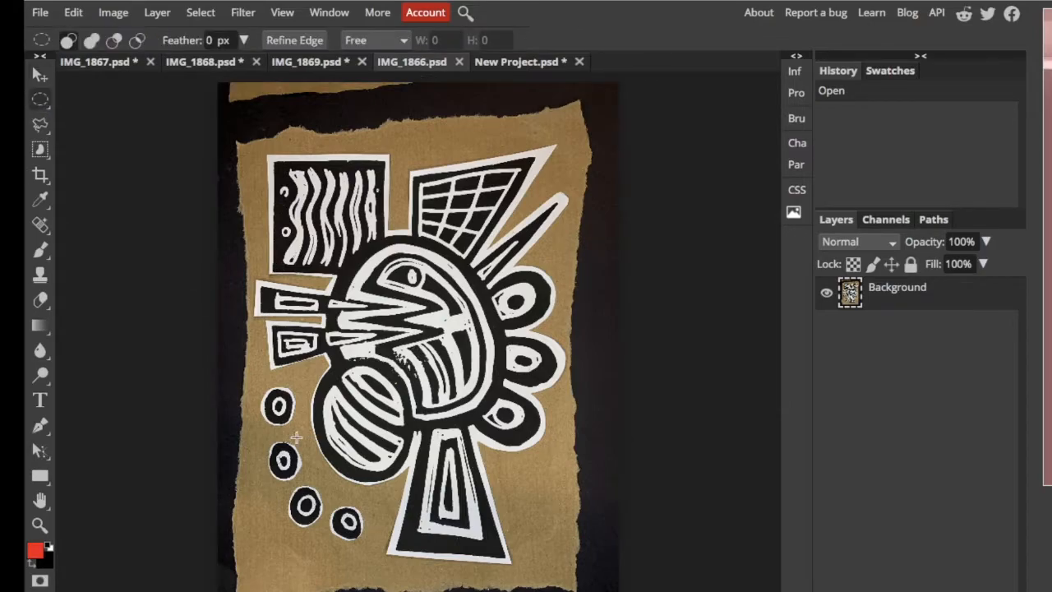
pyautogui.press('shift')
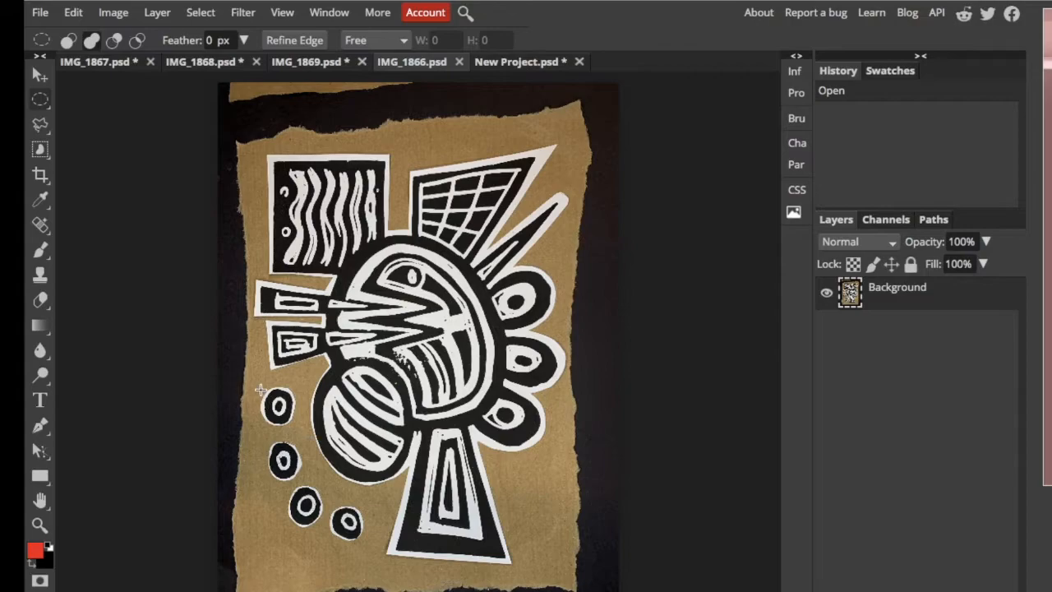
pyautogui.moveTo(255, 381); pyautogui.dragTo(280, 406)
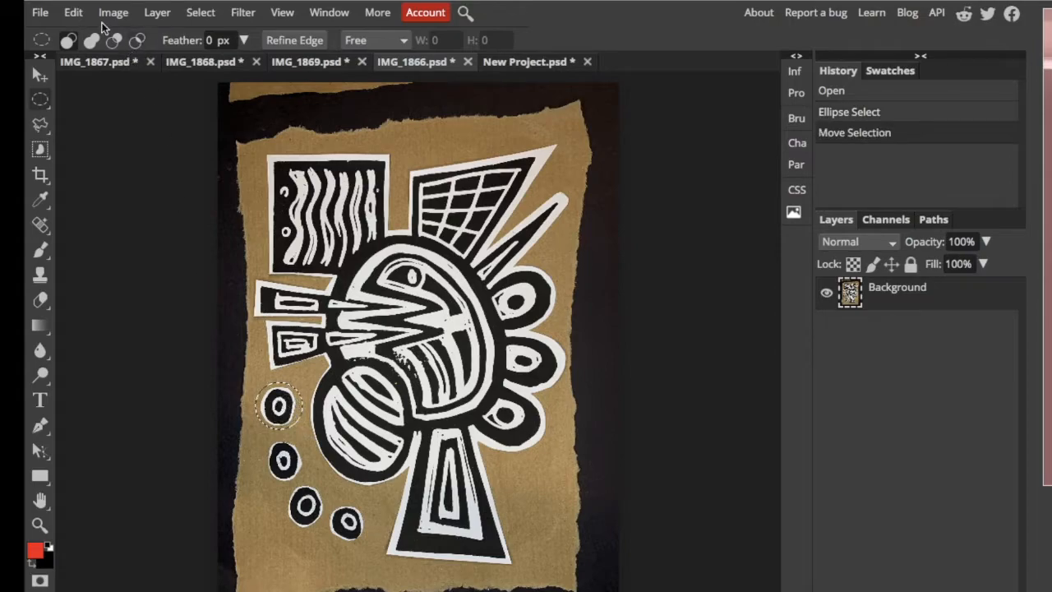
pyautogui.click(73, 12)
pyautogui.click(91, 171)
# Paste the ring into the New Project document and place it left of the green circle, beneath the striped square's lower-left corner
pyautogui.click(510, 63)
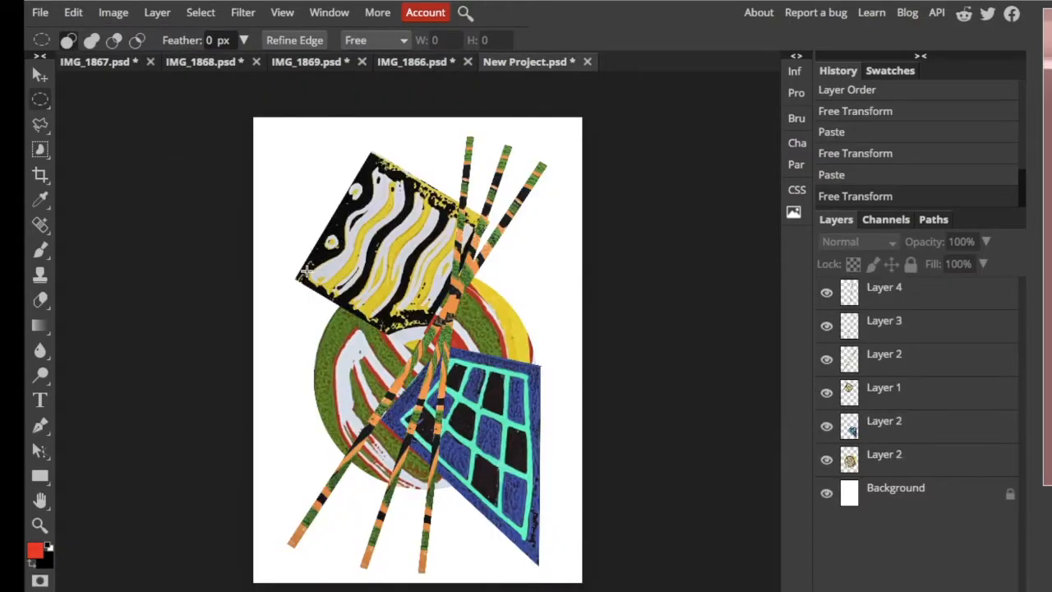
pyautogui.click(73, 12)
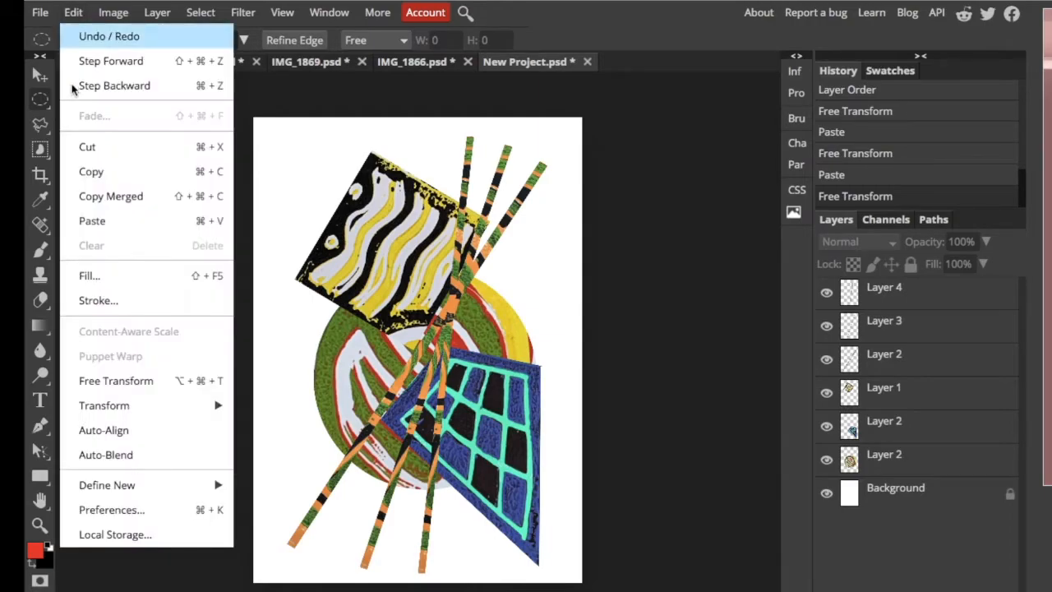
pyautogui.click(93, 221)
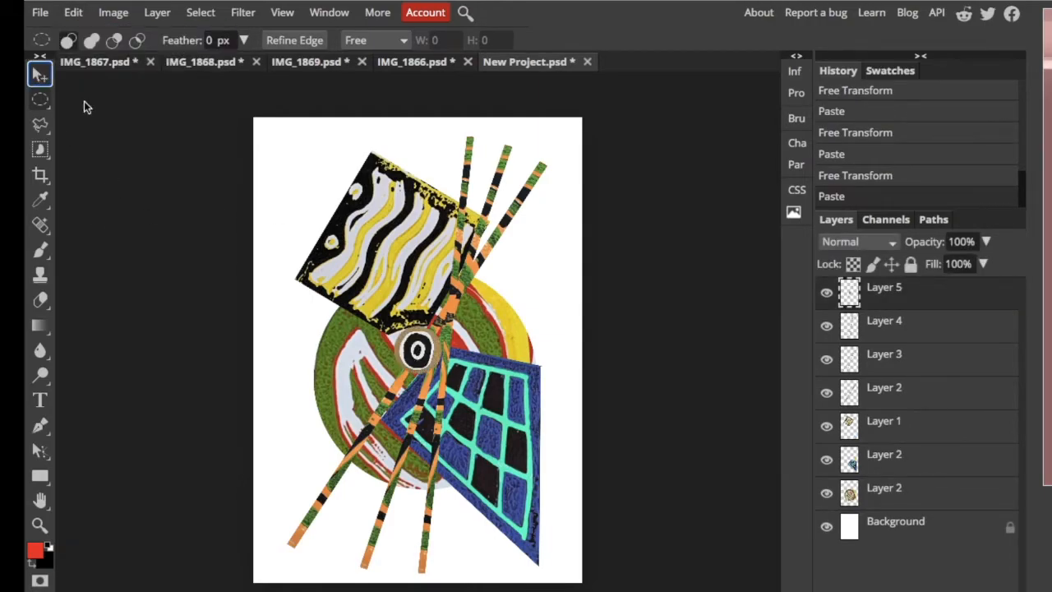
pyautogui.click(39, 74)
pyautogui.moveTo(417, 351); pyautogui.dragTo(290, 322)
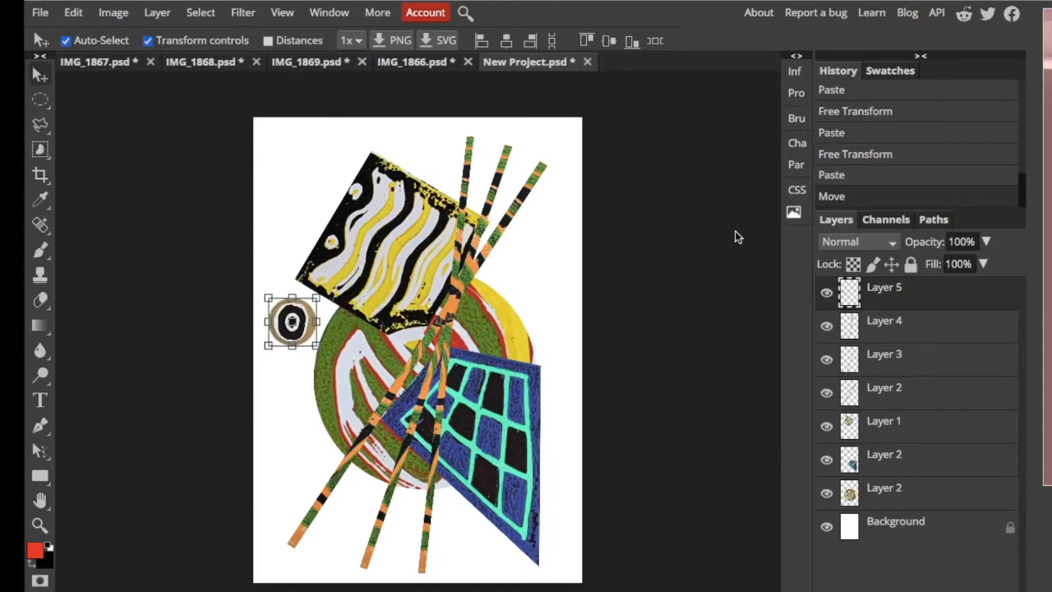
pyautogui.click(39, 99)
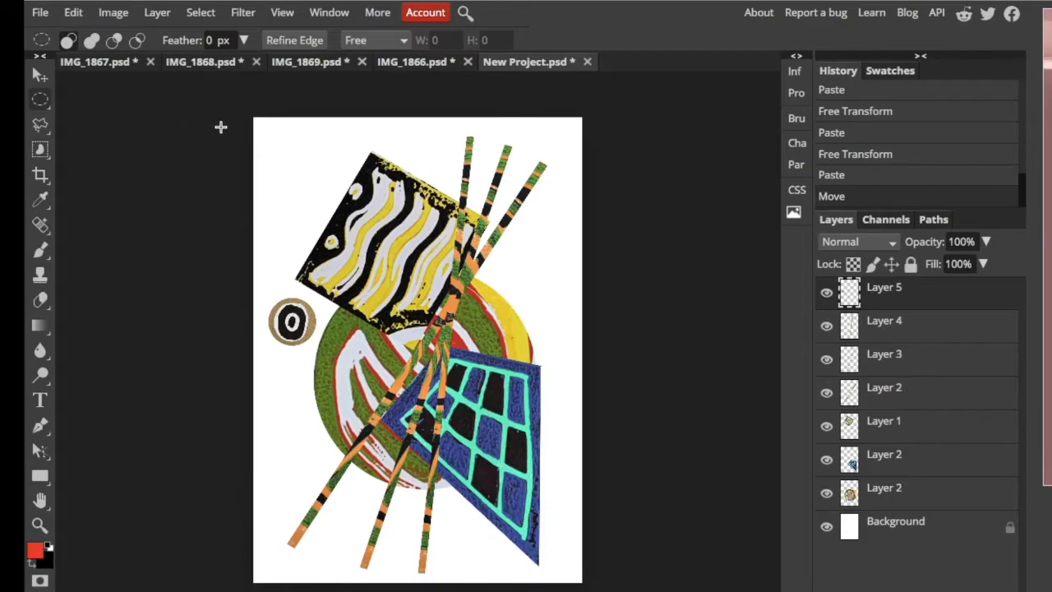
# Export the collage as a JPG at 2480 × 3508 px and 100% quality
pyautogui.click(40, 12)
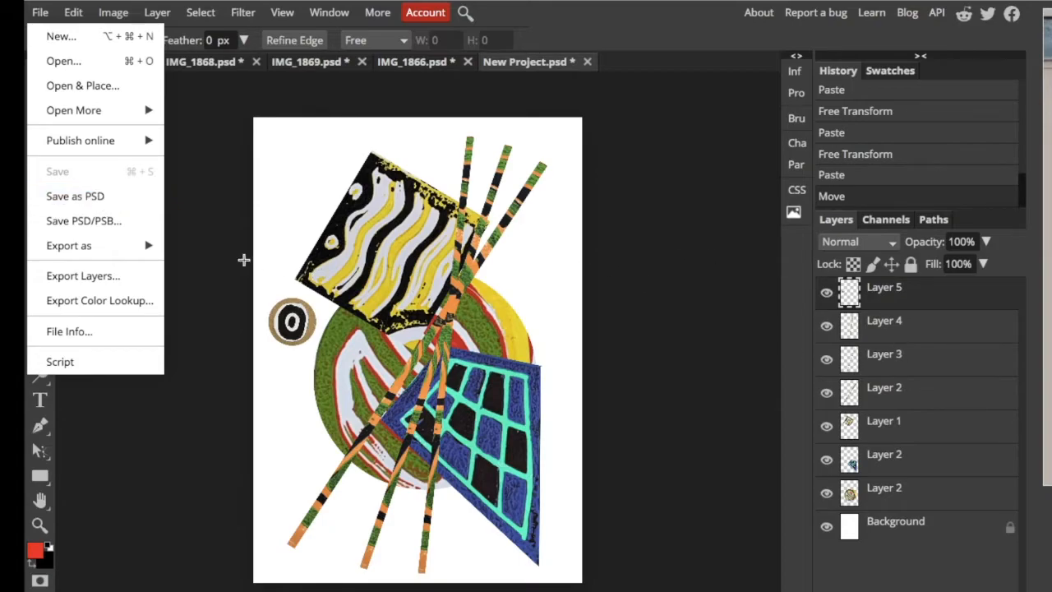
pyautogui.moveTo(97, 245)
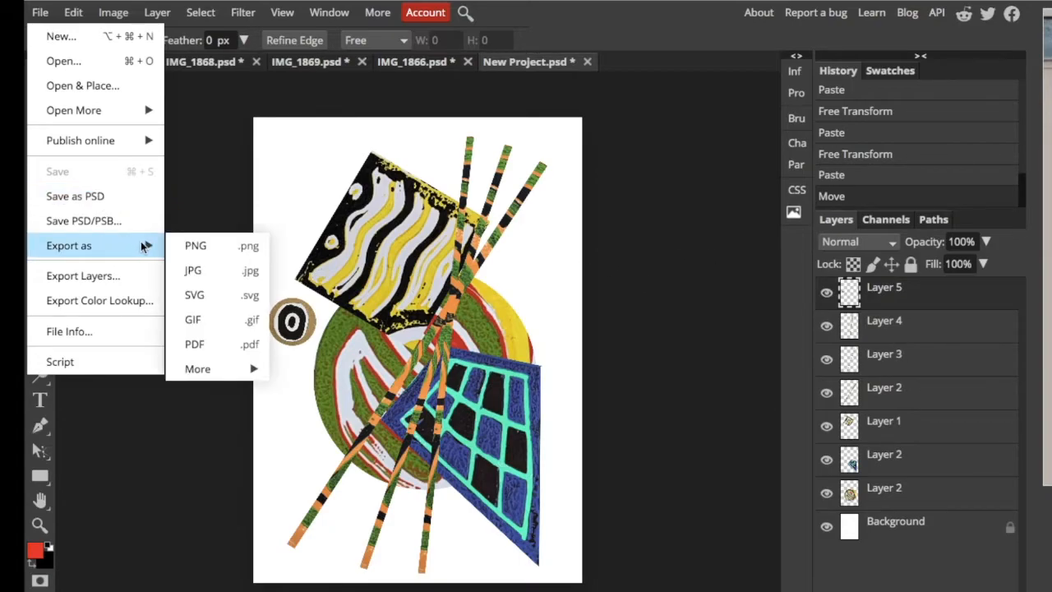
pyautogui.click(197, 273)
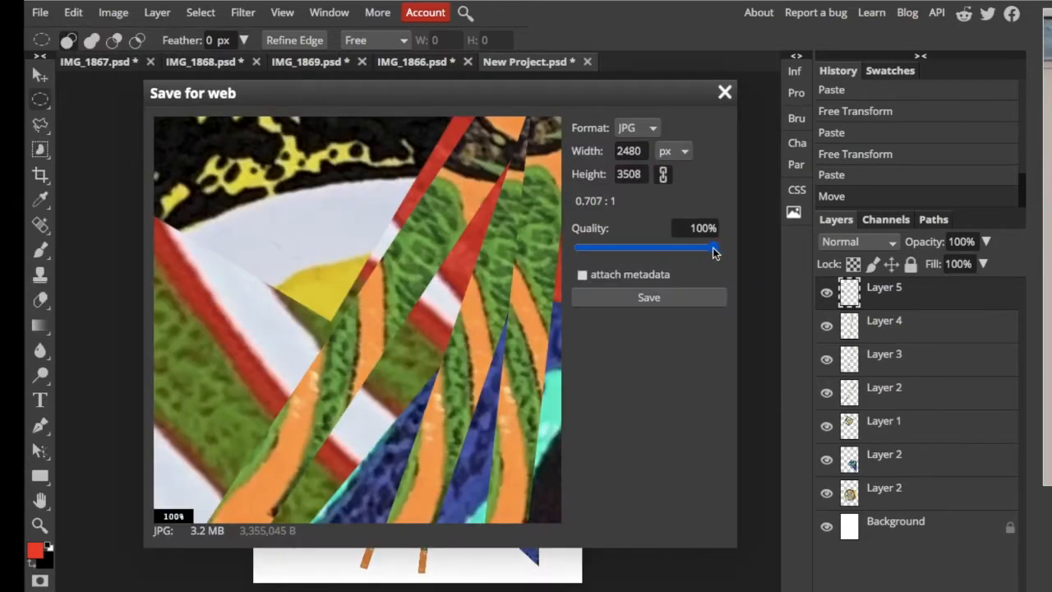
pyautogui.click(649, 297)
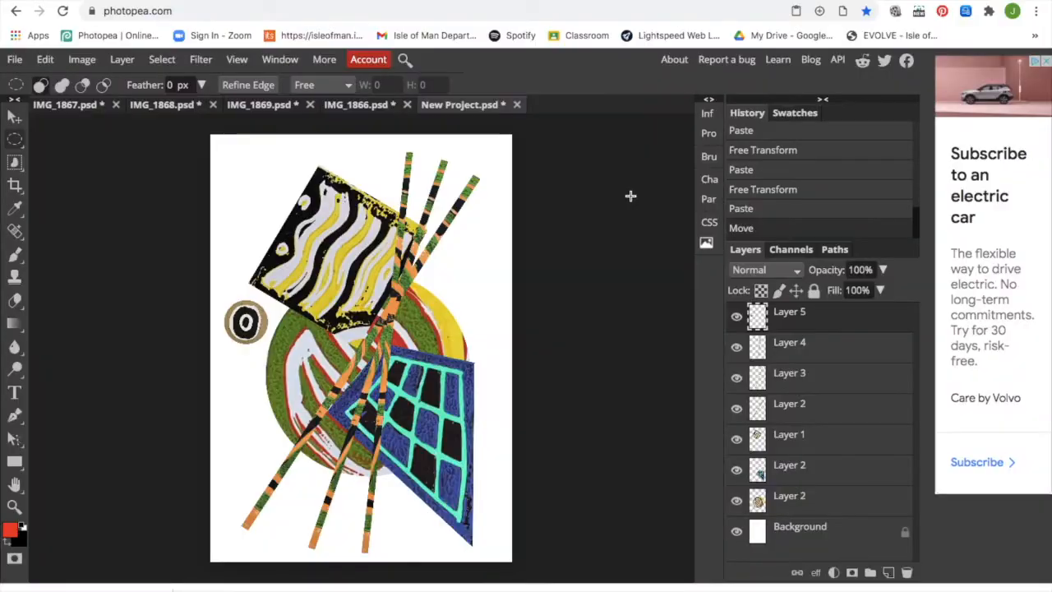
# Flatten all the collage's layers into a single background layer
pyautogui.click(123, 60)
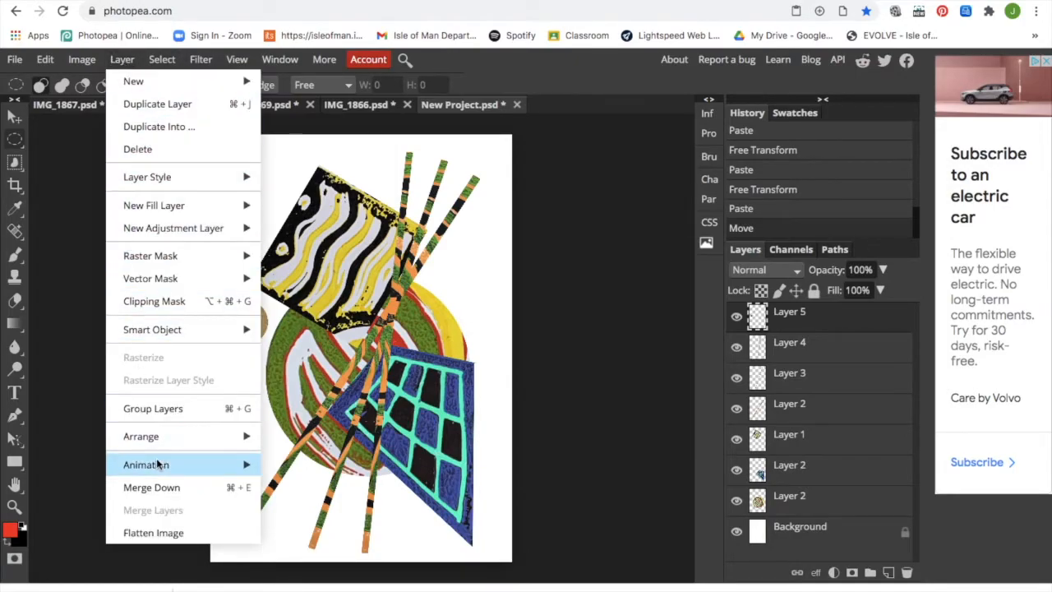
pyautogui.click(155, 532)
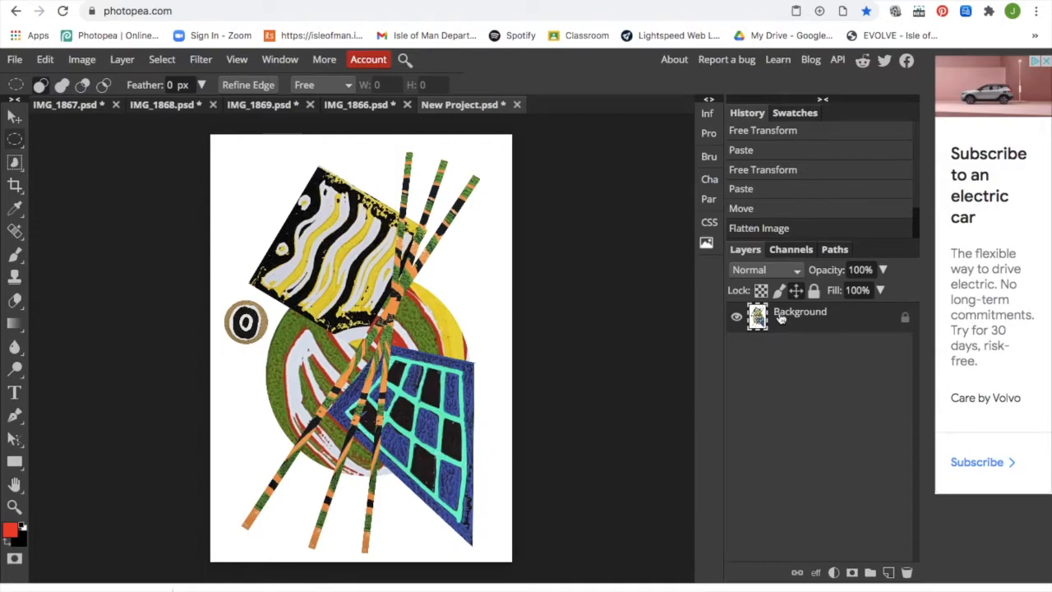
pyautogui.click(14, 116)
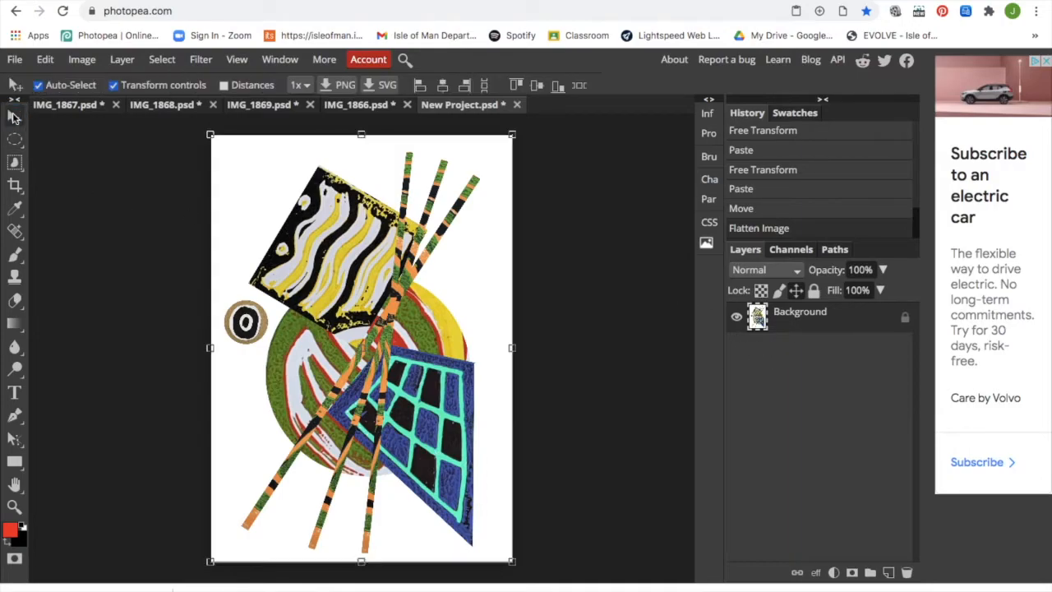
pyautogui.click(317, 238)
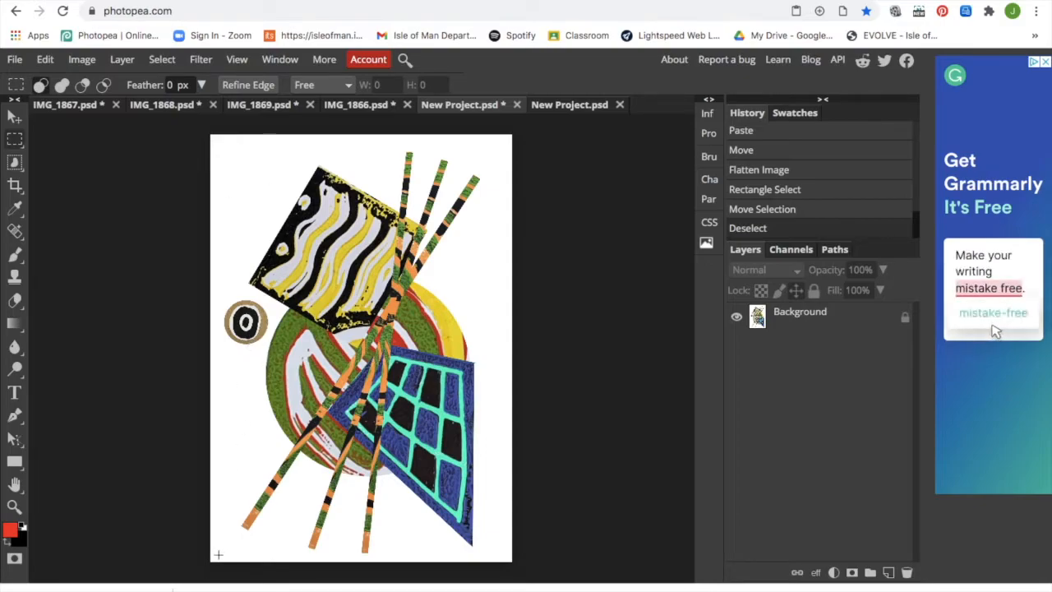
# Copy a rectangular part of the flattened collage, running from the page's lower-left corner to just below the upper tips of the sticks
pyautogui.moveTo(217, 558); pyautogui.dragTo(454, 213)
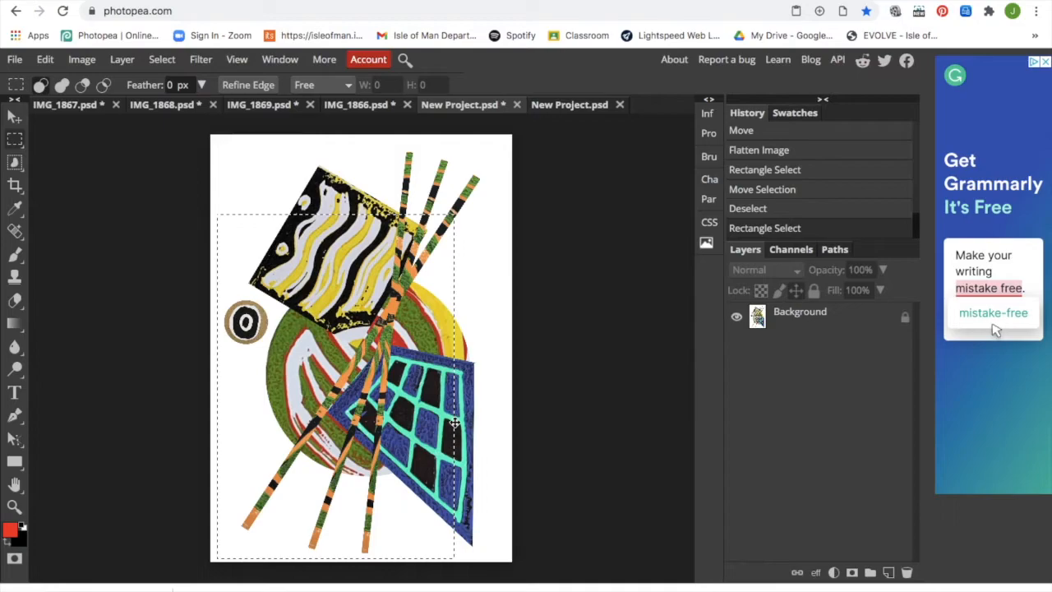
pyautogui.click(831, 327)
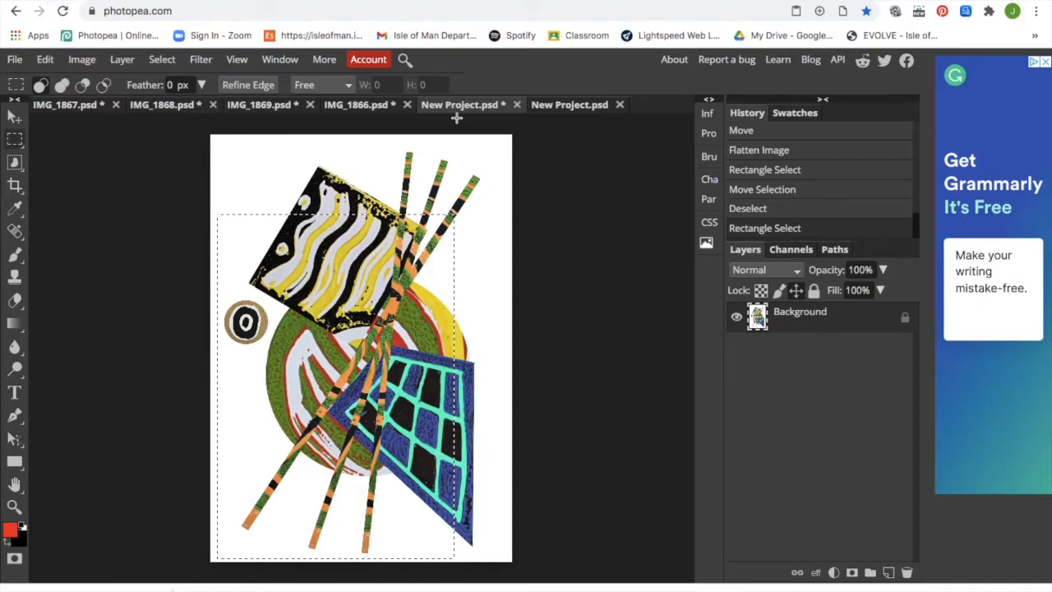
pyautogui.click(45, 59)
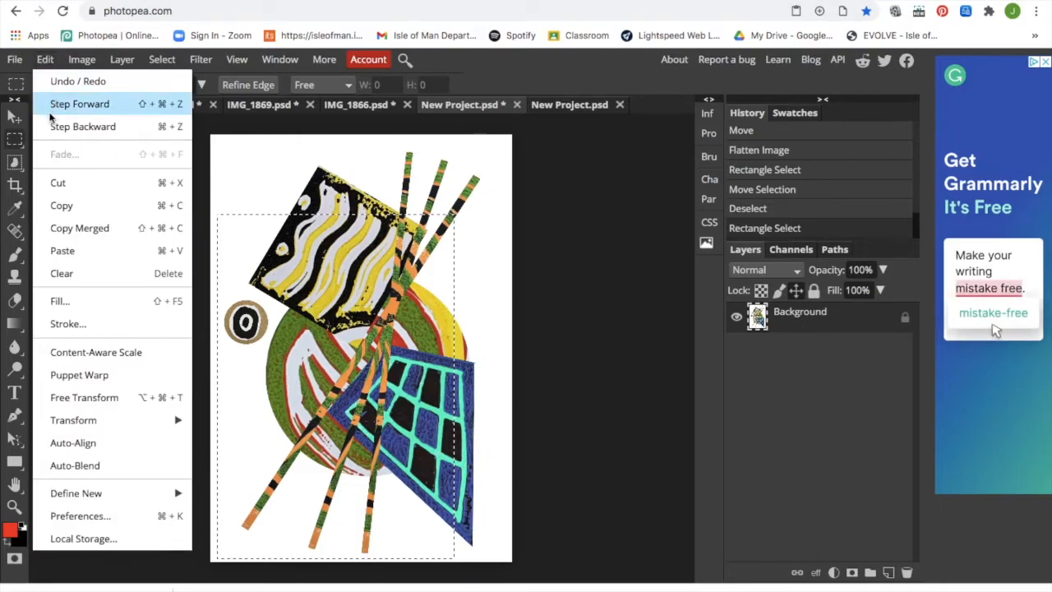
pyautogui.click(61, 206)
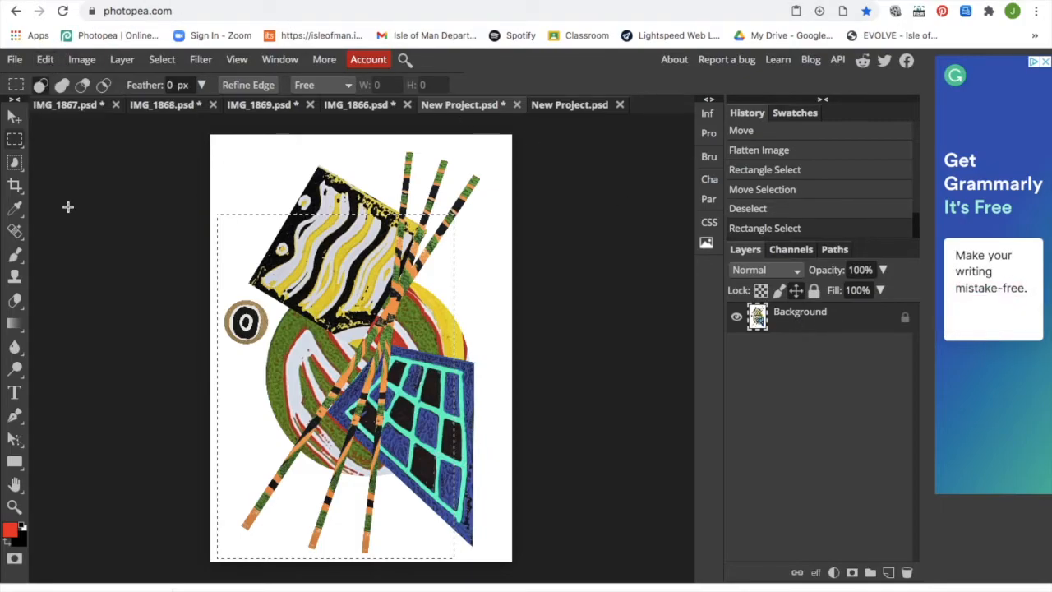
# Switch to the blank New Project document and paste the copied collage section into it
pyautogui.click(551, 109)
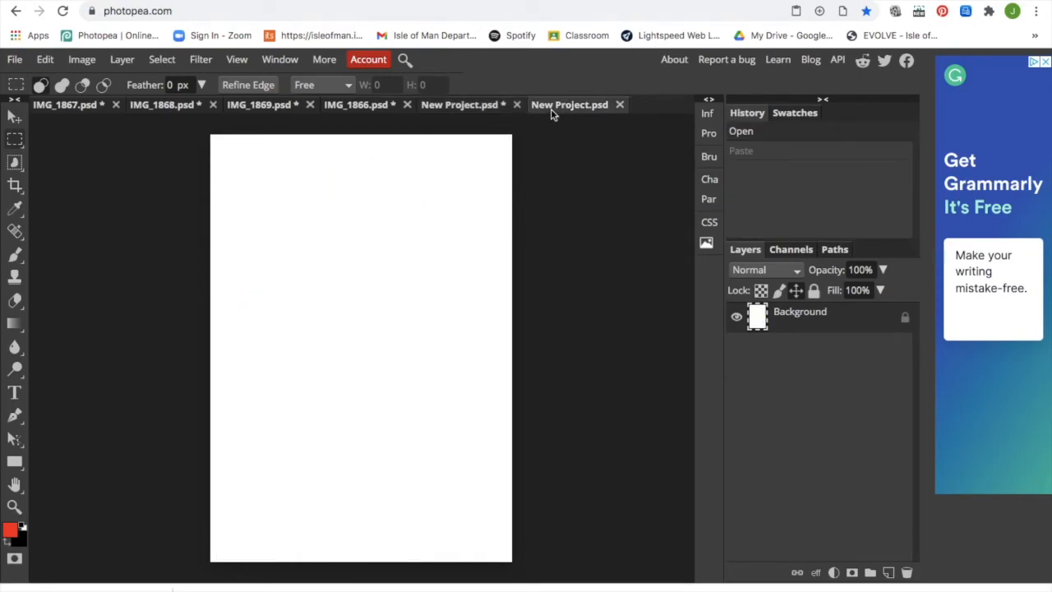
pyautogui.click(44, 60)
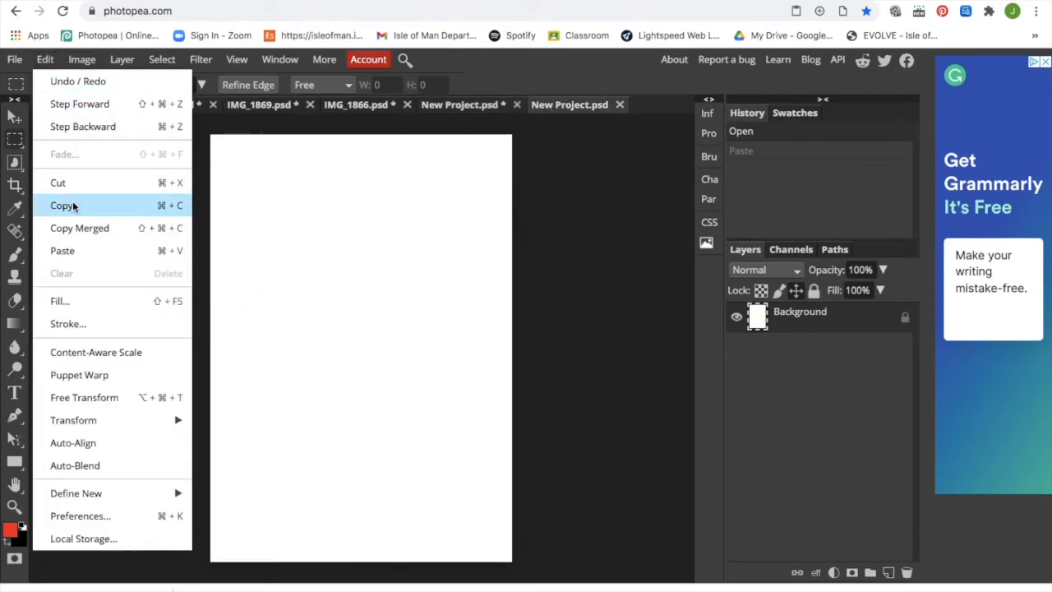
pyautogui.click(65, 250)
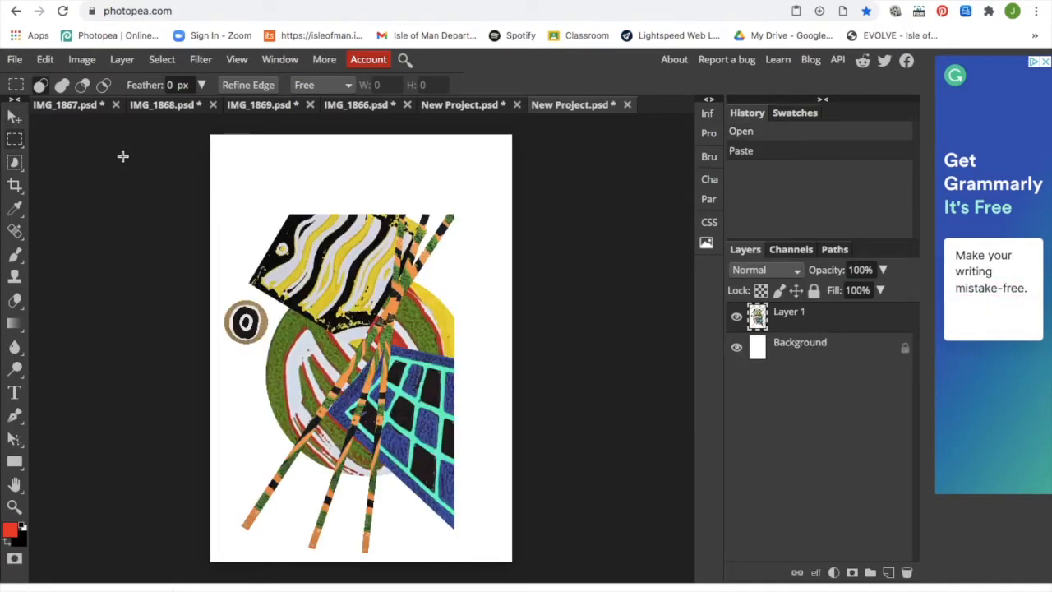
# Scale the pasted section to about 64% and fit it into the lower-left quarter of the page
pyautogui.click(15, 120)
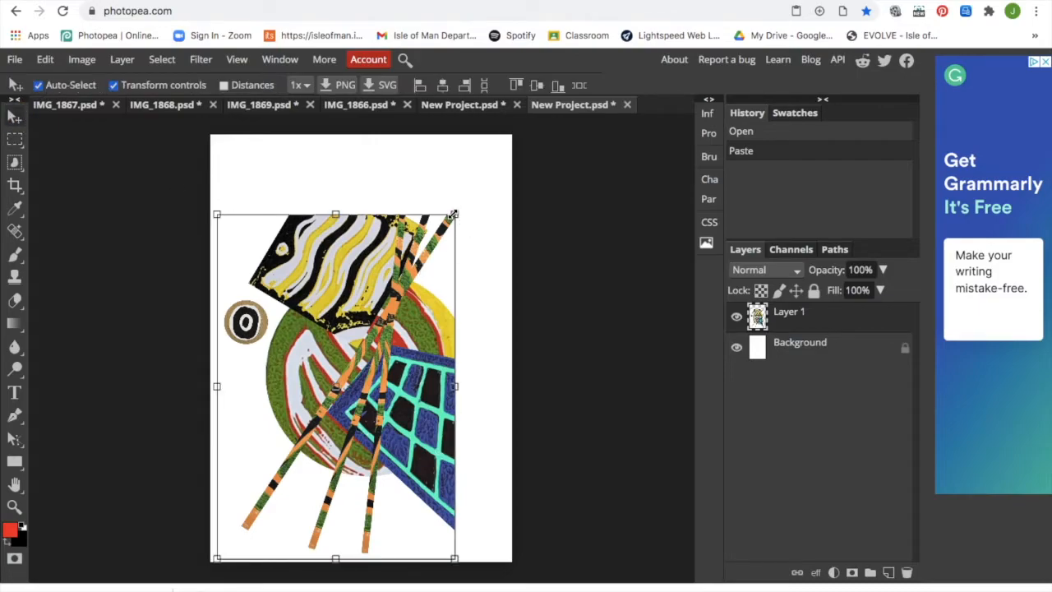
pyautogui.moveTo(453, 213); pyautogui.dragTo(353, 307)
pyautogui.moveTo(324, 374); pyautogui.dragTo(319, 363)
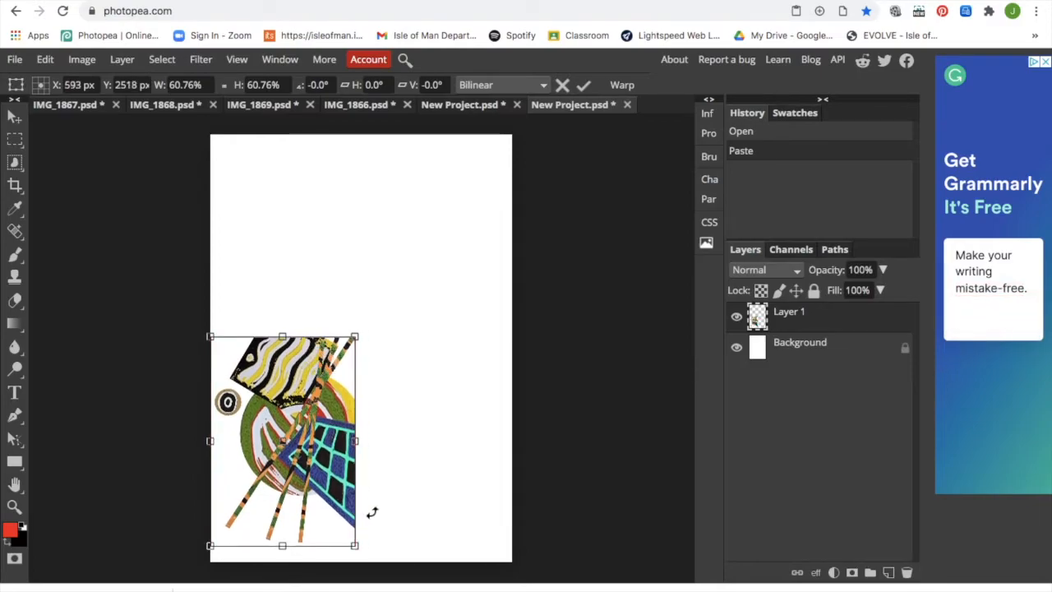
pyautogui.moveTo(355, 539)
pyautogui.mouseDown()
pyautogui.moveTo(362, 558)
pyautogui.moveTo(347, 532)
pyautogui.mouseUp()
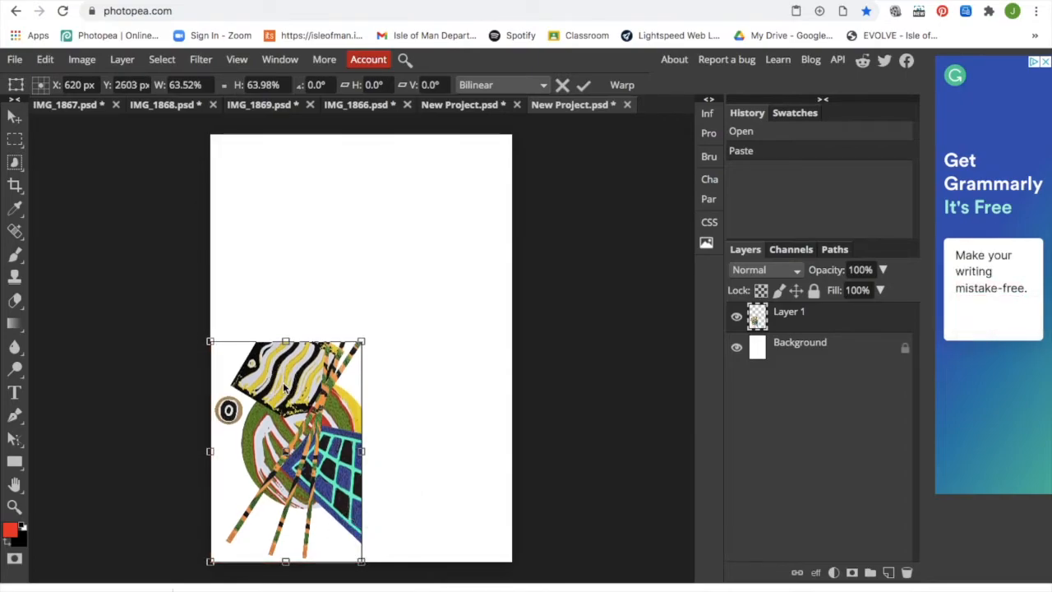
pyautogui.press('Return')
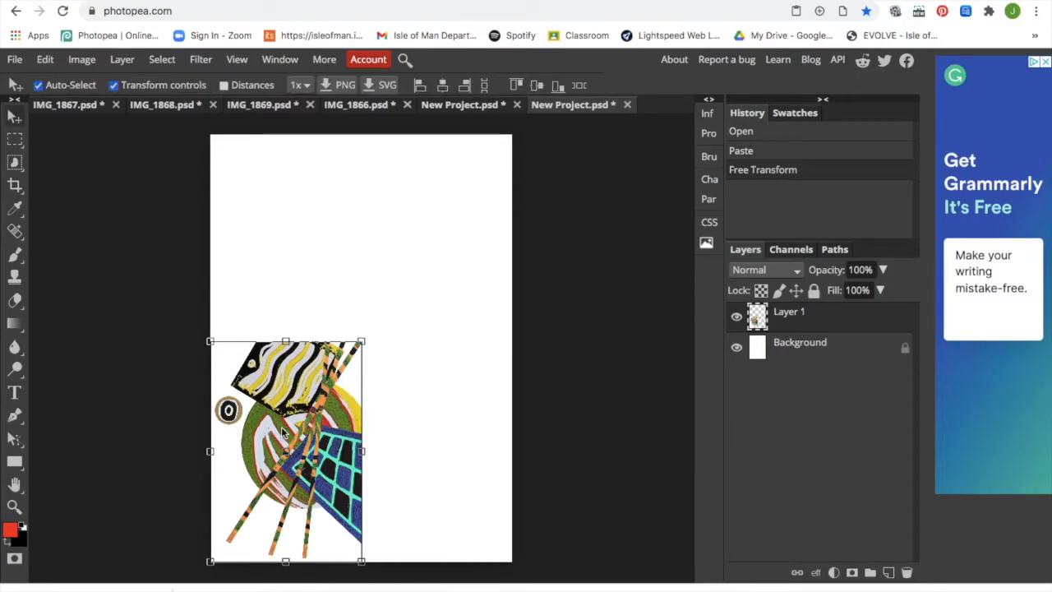
# Duplicate the scaled section by copying and pasting the whole layer, and place the copy in the page's lower-right quarter
pyautogui.click(162, 59)
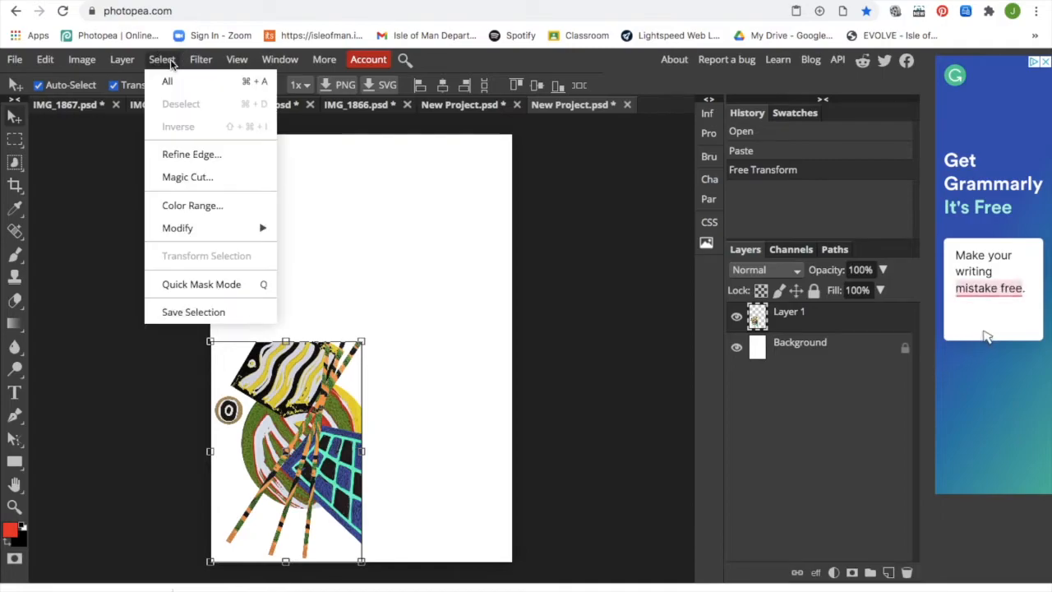
pyautogui.click(169, 81)
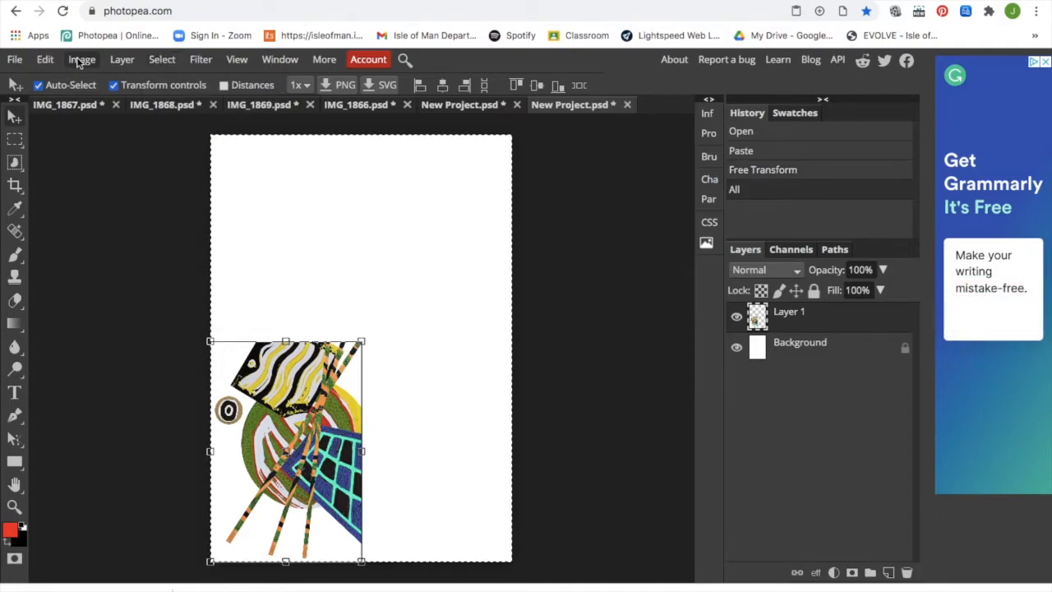
pyautogui.click(45, 60)
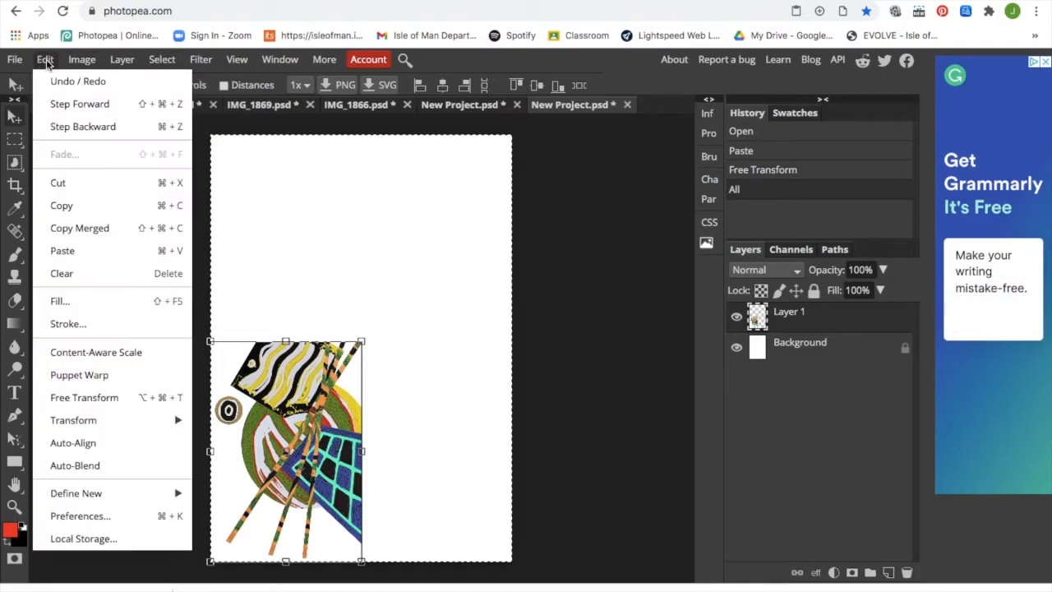
pyautogui.click(77, 210)
pyautogui.click(46, 63)
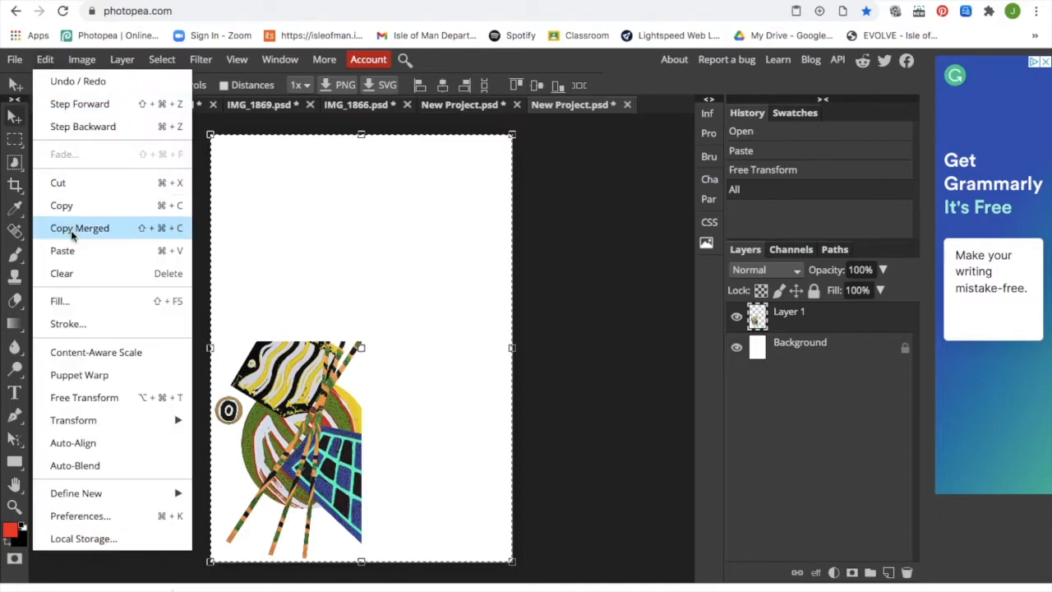
pyautogui.click(77, 252)
pyautogui.moveTo(273, 356); pyautogui.dragTo(424, 358)
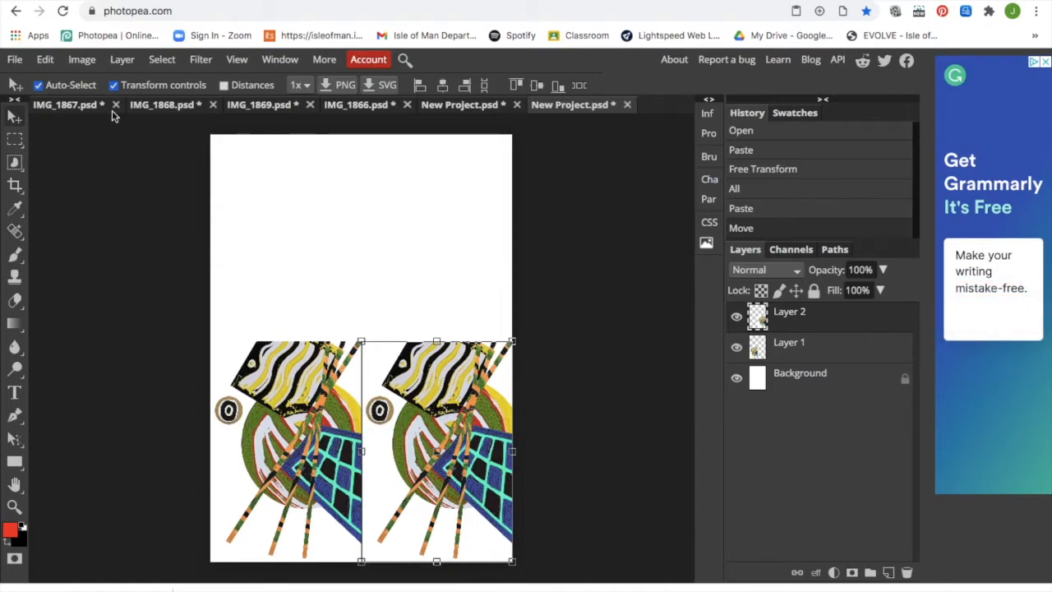
# Flip the lower-right copy horizontally so it mirrors the lower-left section along the page's vertical centre line
pyautogui.click(45, 60)
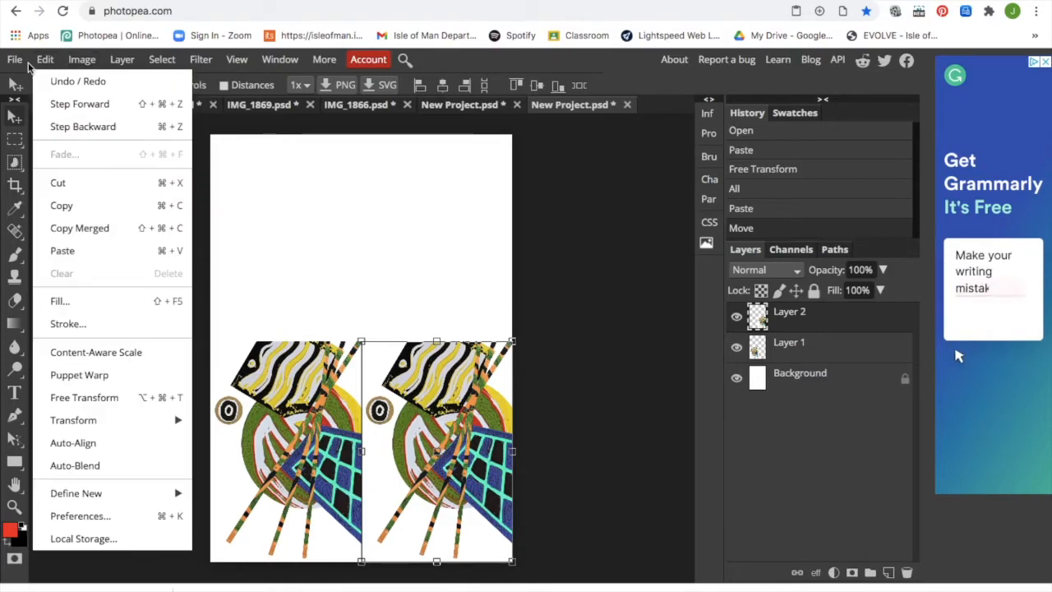
pyautogui.moveTo(77, 421)
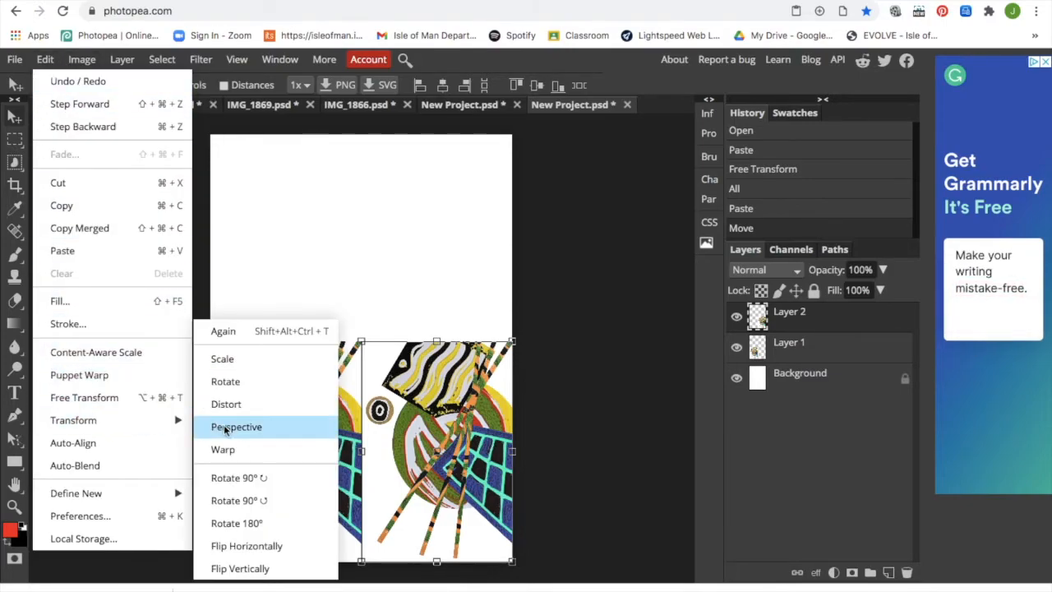
pyautogui.click(249, 548)
pyautogui.moveTo(428, 491); pyautogui.dragTo(420, 490)
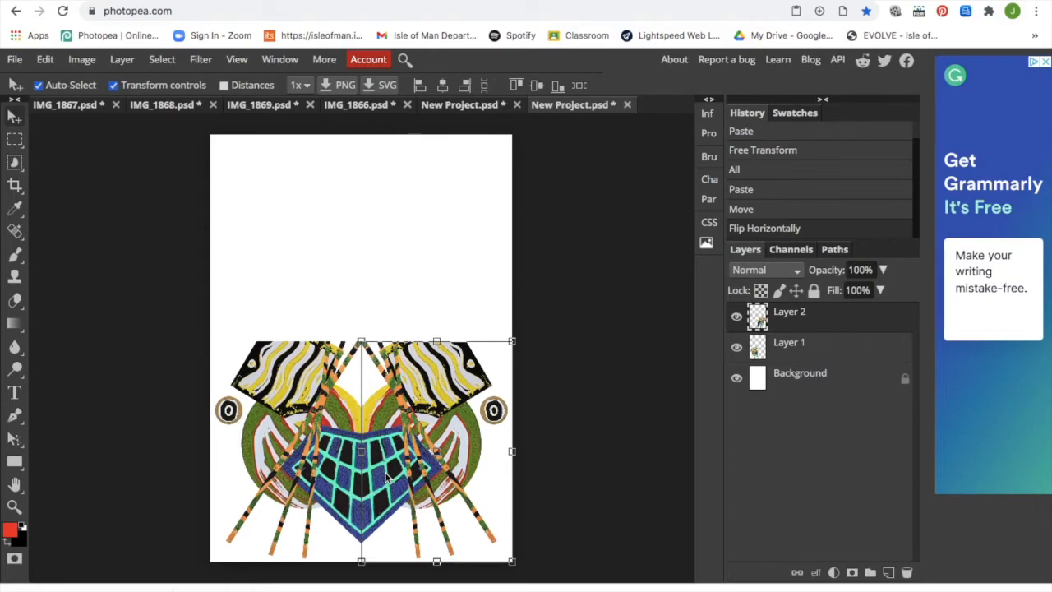
# Paste another copy of the section and move it into the upper-left quarter of the page
pyautogui.click(46, 60)
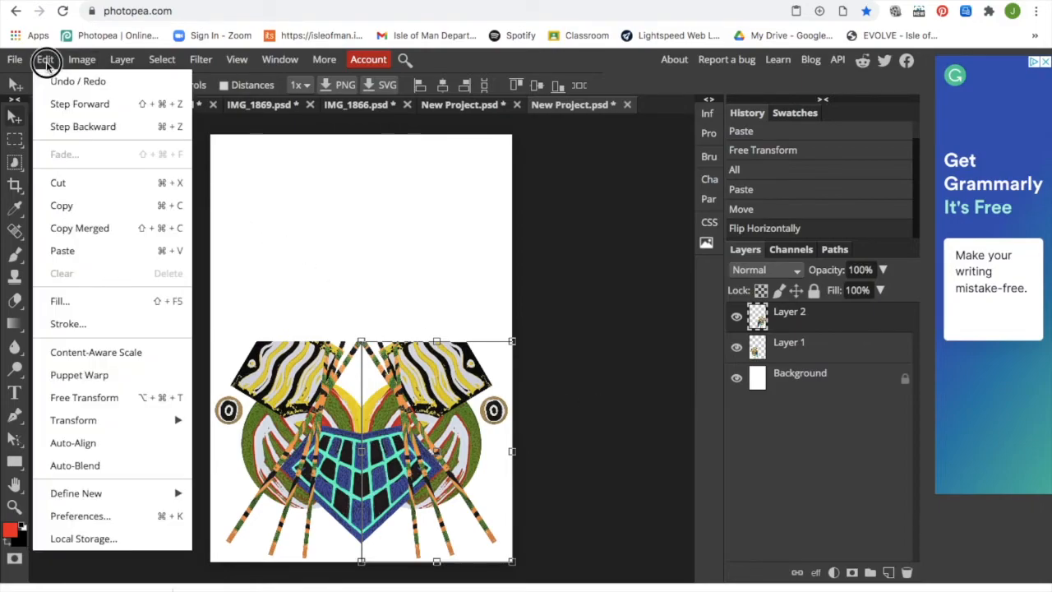
pyautogui.click(69, 251)
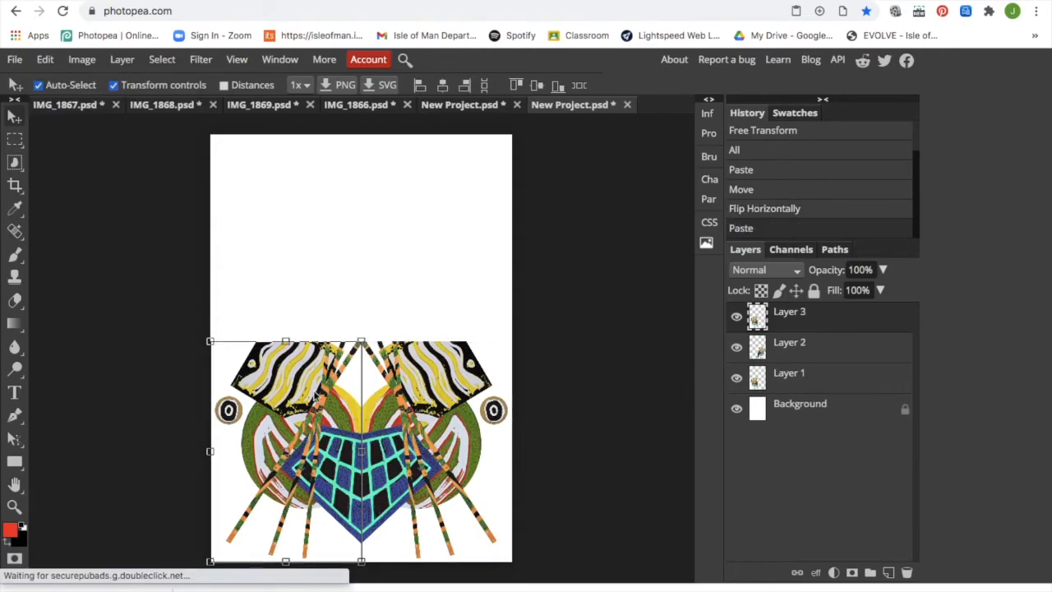
pyautogui.moveTo(276, 395); pyautogui.dragTo(271, 176)
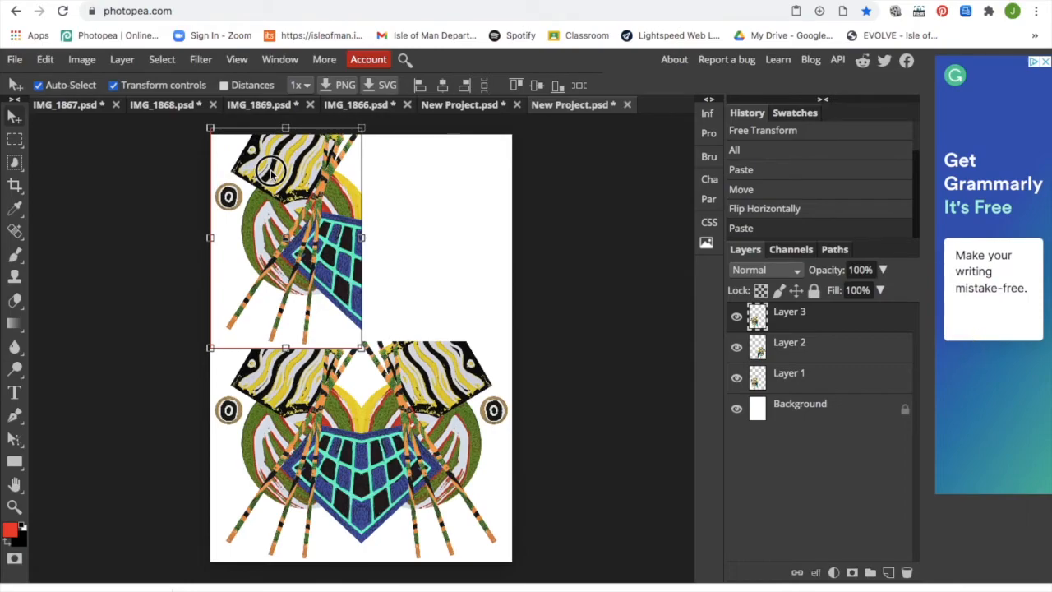
pyautogui.moveTo(271, 177); pyautogui.dragTo(272, 176)
# Flip the upper-left copy vertically and align it edge to edge with the section below it
pyautogui.click(49, 62)
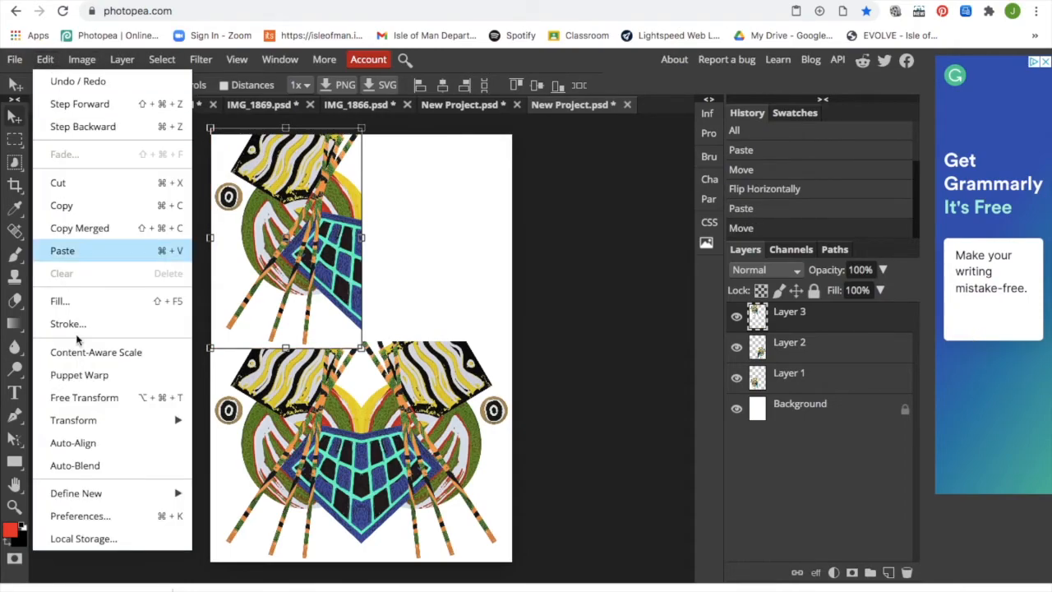
pyautogui.moveTo(169, 422)
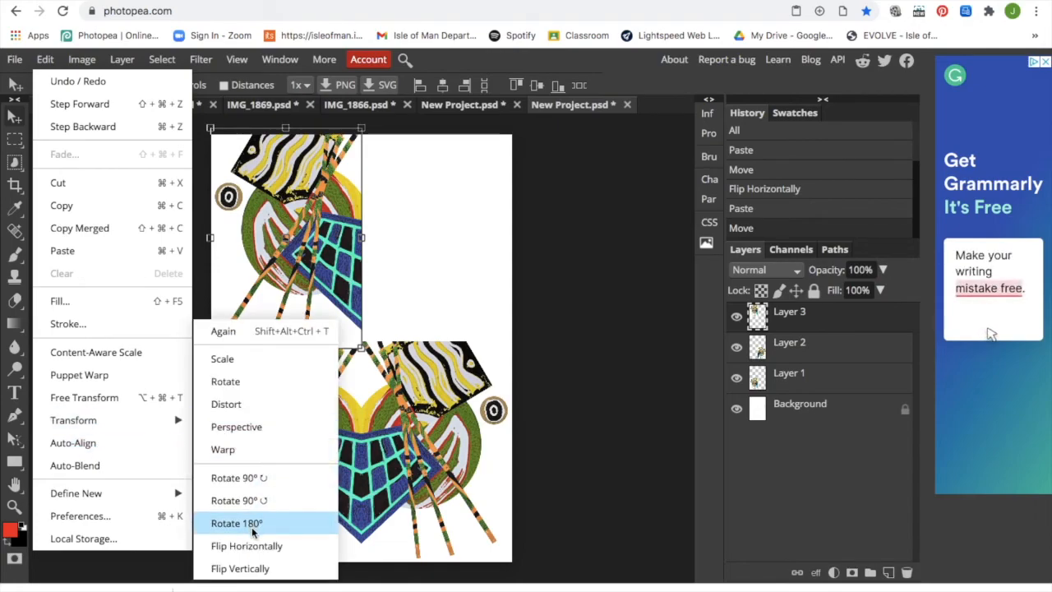
pyautogui.click(252, 568)
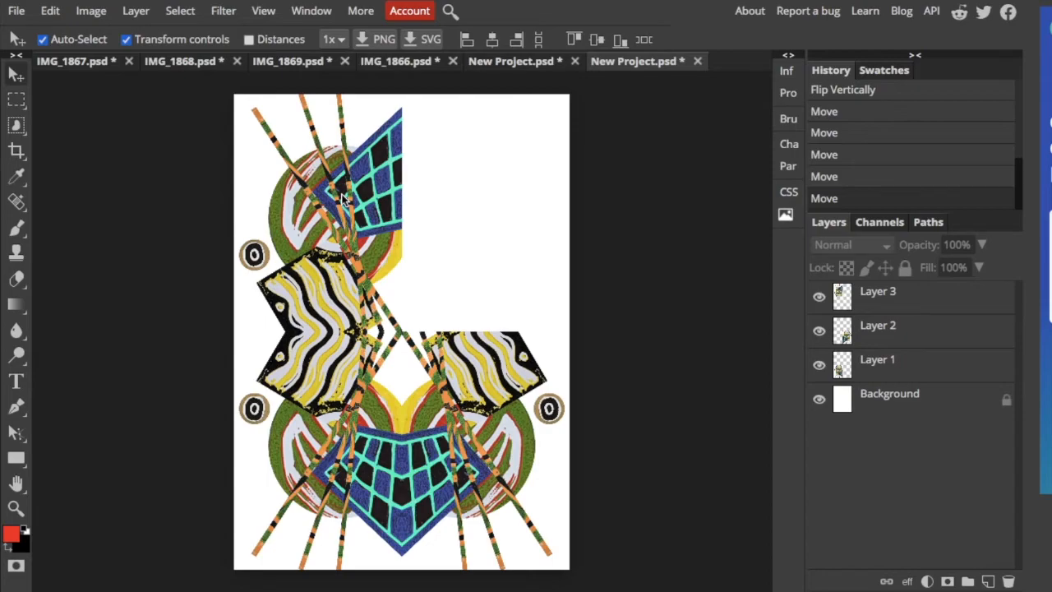
# Paste a fourth copy of the section, move it over the right half of the page and flip it horizontally
pyautogui.hotkey('ctrl', 'v')
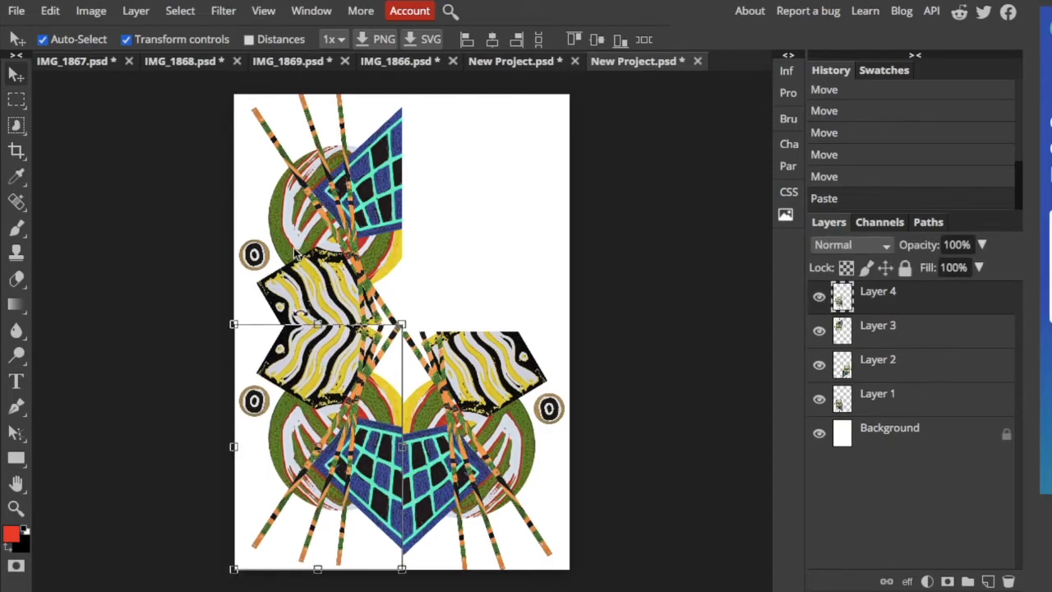
pyautogui.moveTo(311, 374); pyautogui.dragTo(452, 247)
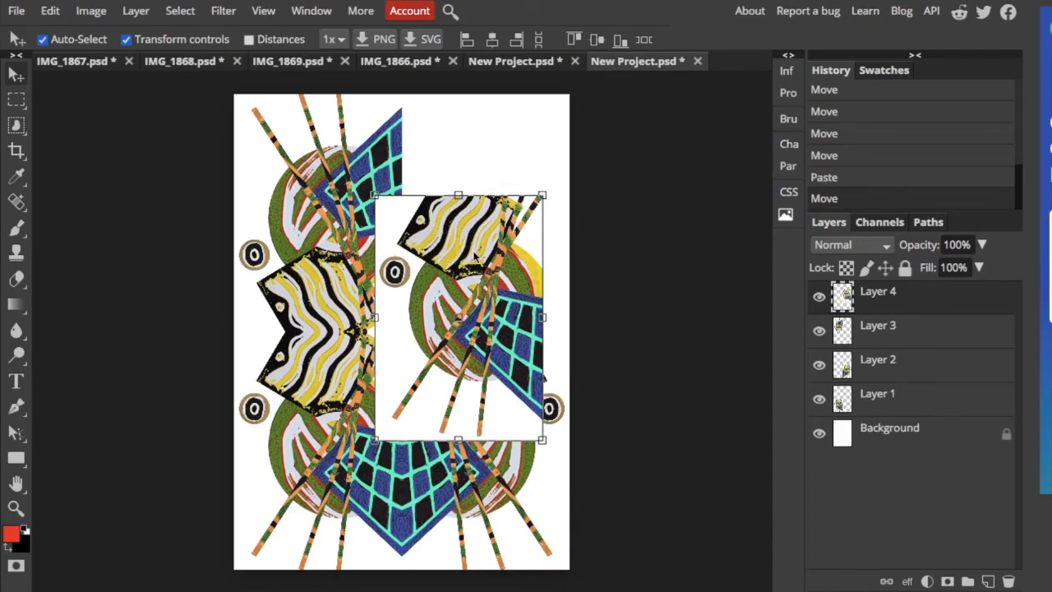
pyautogui.click(50, 11)
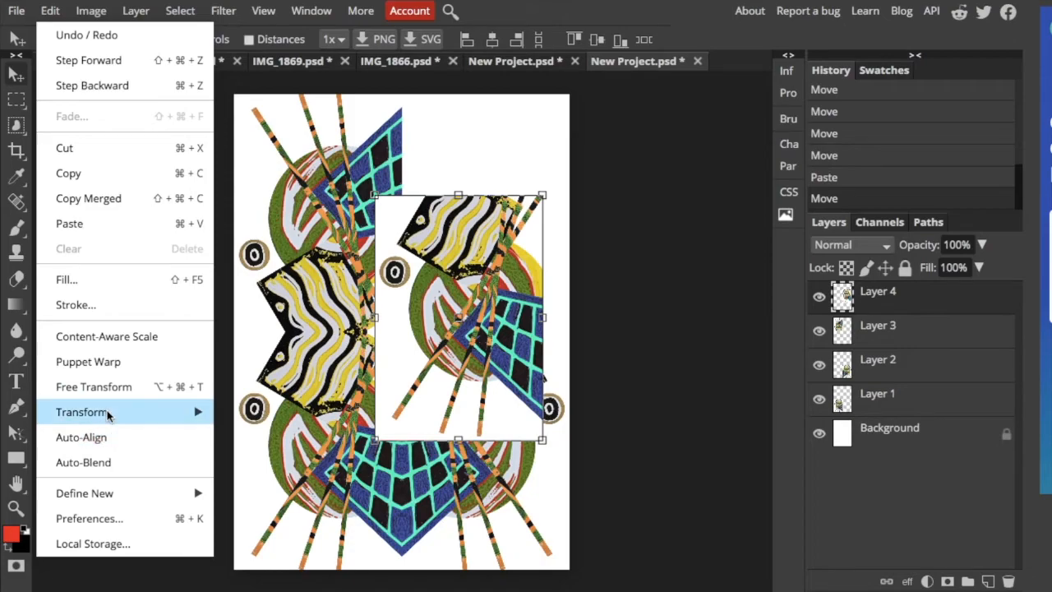
pyautogui.moveTo(107, 411)
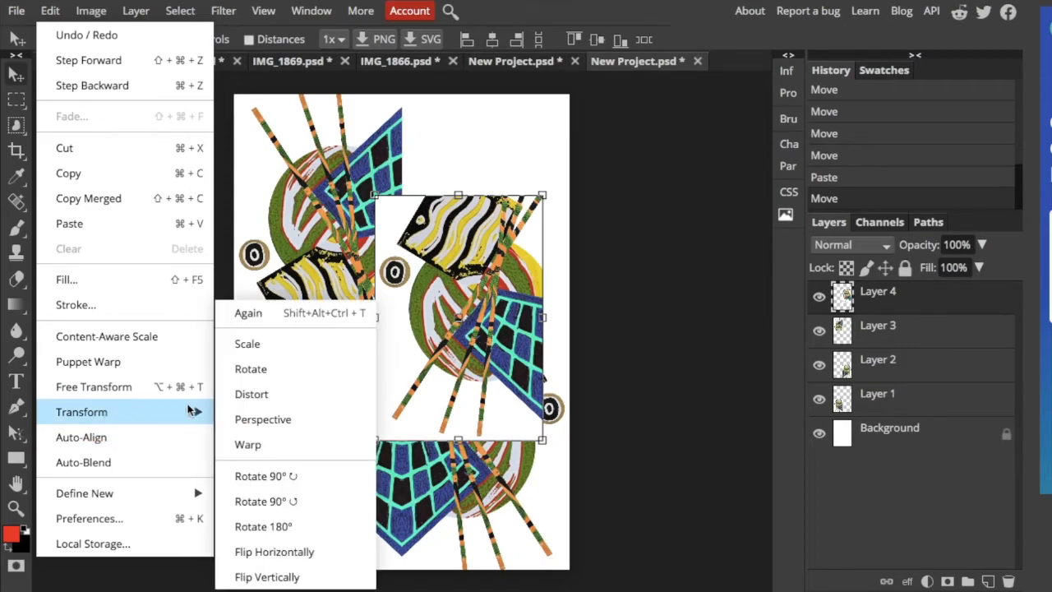
pyautogui.click(275, 554)
# Flip the fourth copy vertically and fit it into the upper-right quarter to complete the mirrored pattern
pyautogui.click(51, 12)
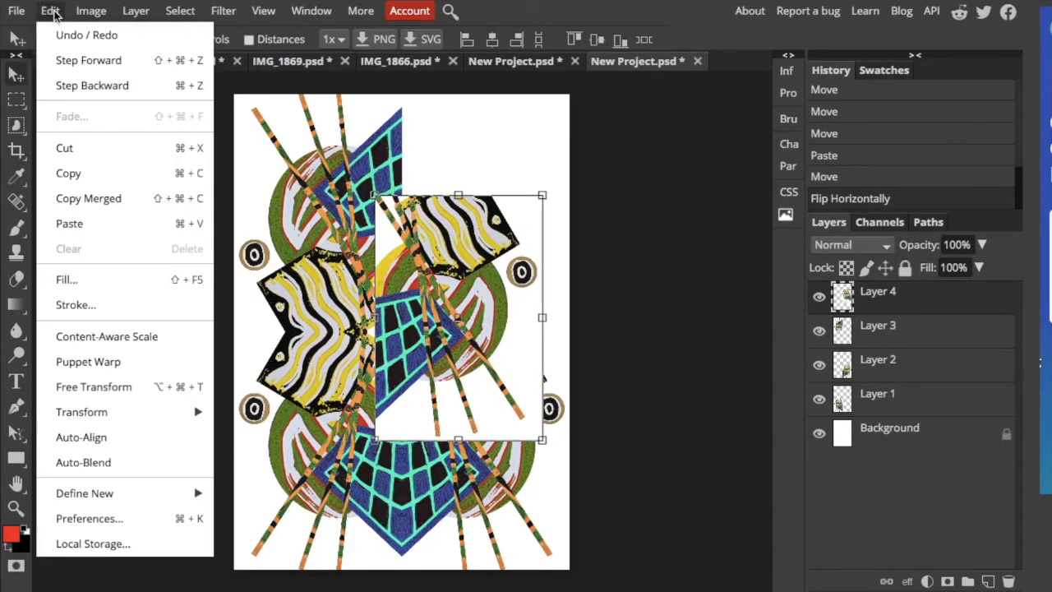
pyautogui.moveTo(134, 412)
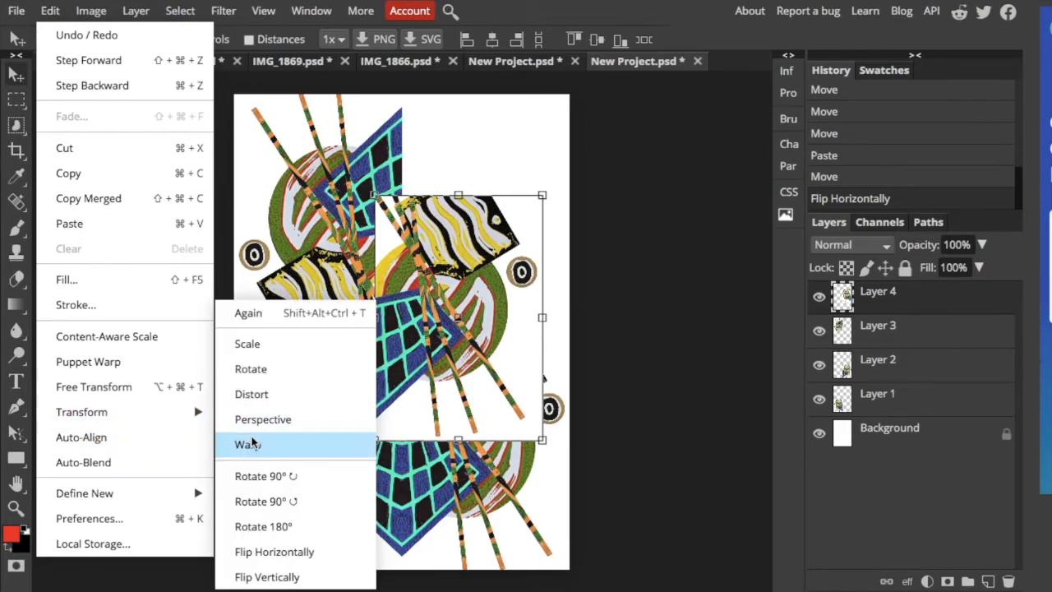
pyautogui.click(256, 576)
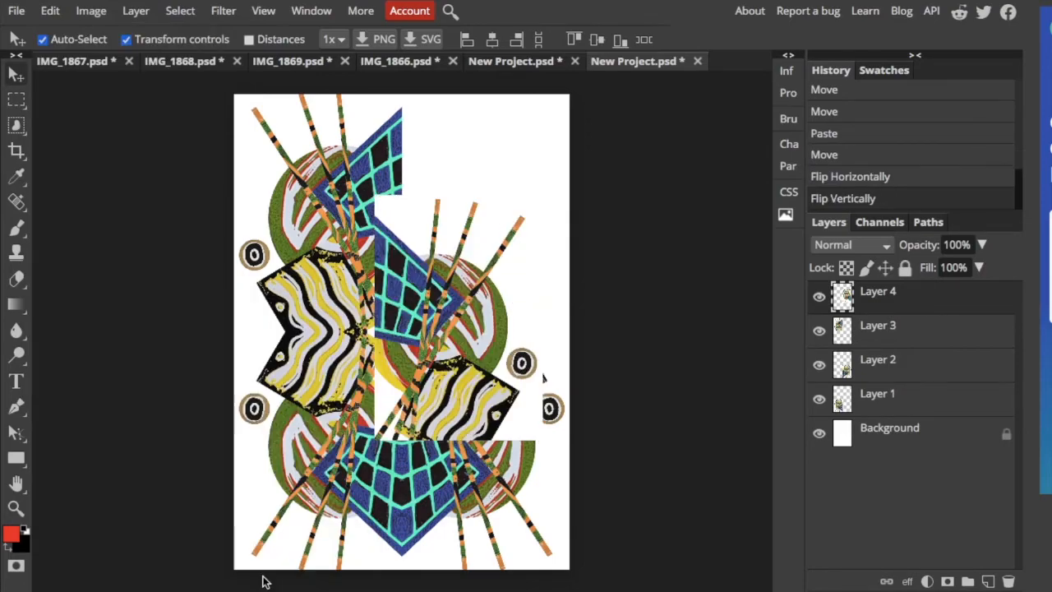
pyautogui.moveTo(472, 341); pyautogui.dragTo(483, 254)
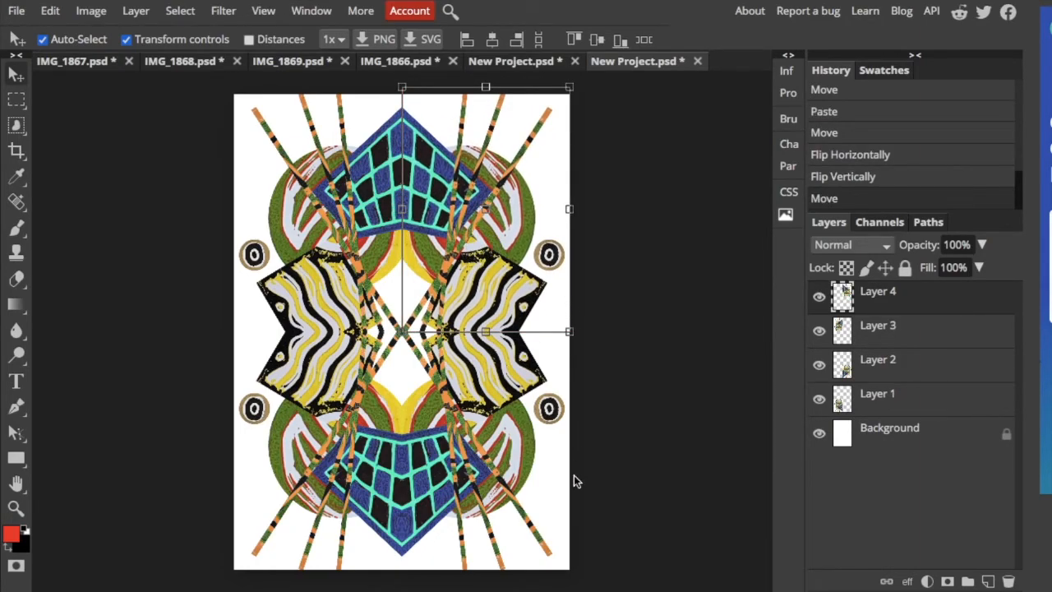
pyautogui.click(616, 471)
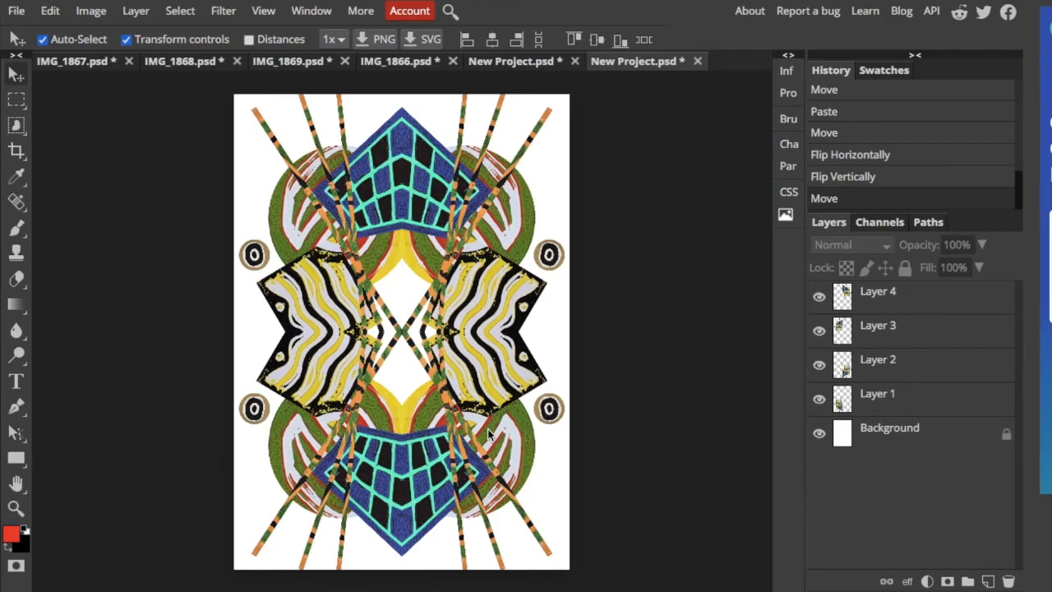
# Export the mirrored design as a JPG at 2480 × 3508 px and 100% quality
pyautogui.click(16, 11)
pyautogui.moveTo(53, 251)
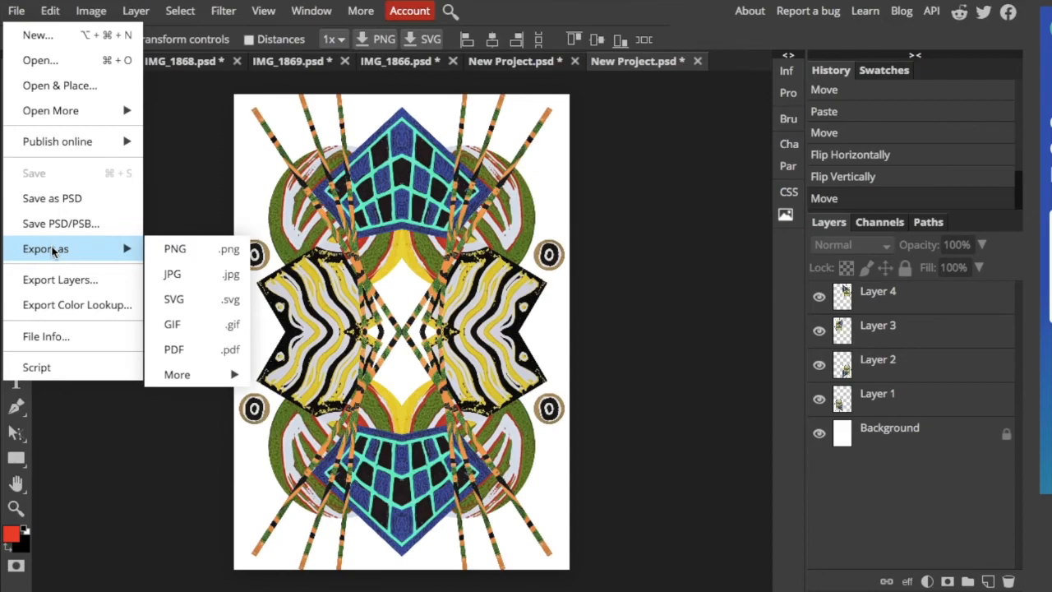
pyautogui.click(201, 274)
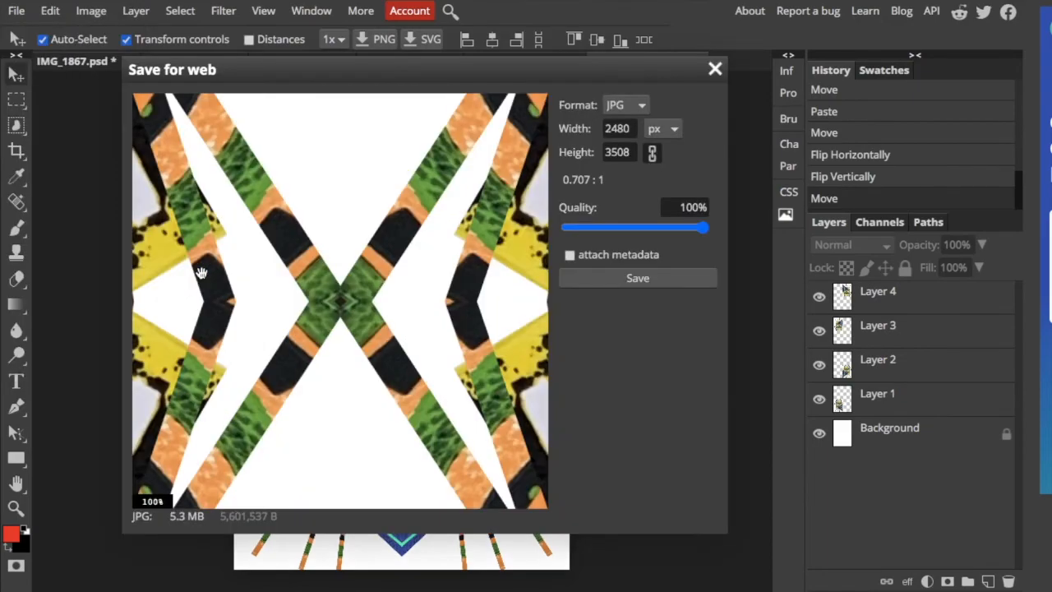
pyautogui.click(638, 279)
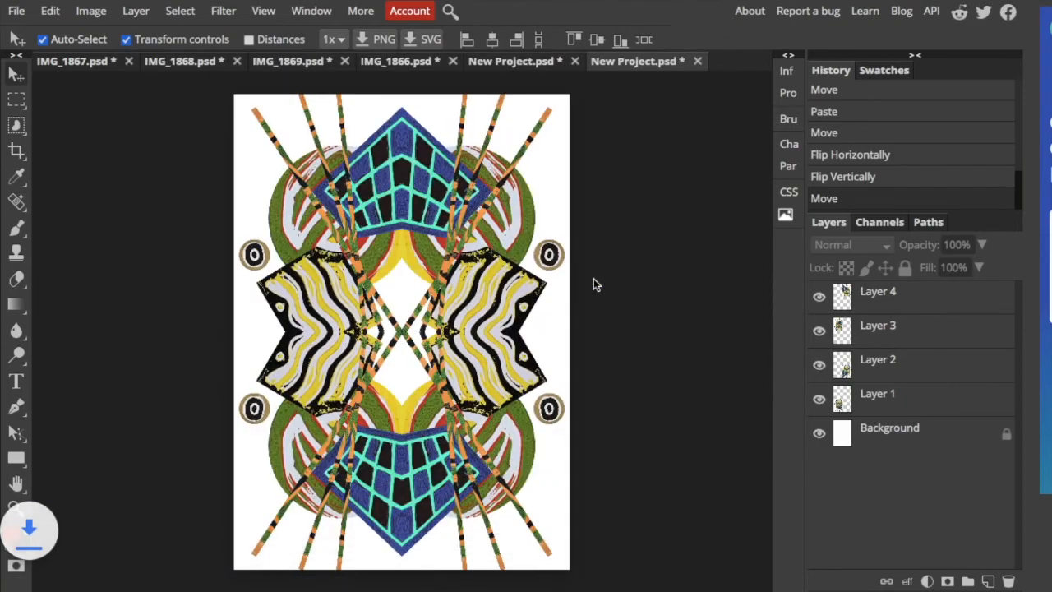